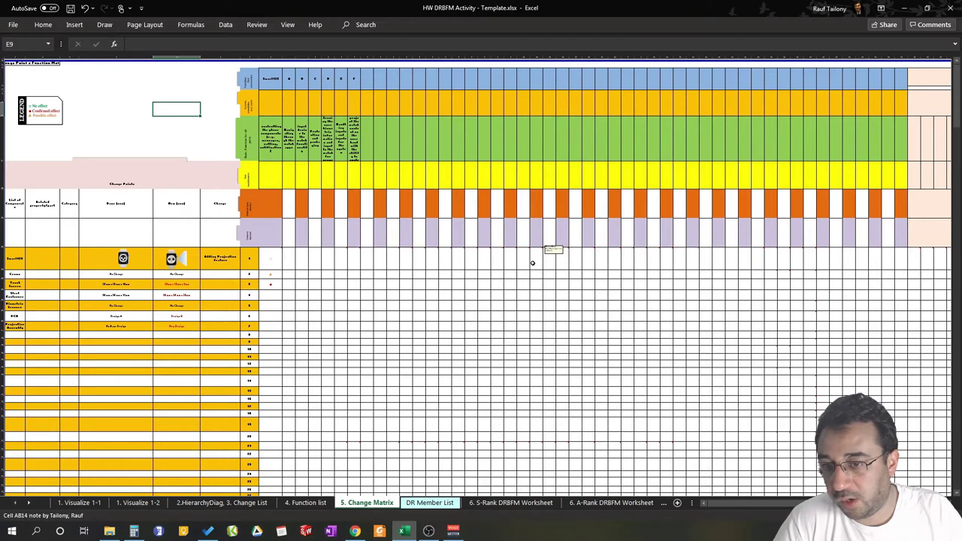
- Examine the Change Matrix's legend, function headers and component change points, including the base and new watch pictures
{"action": "scroll", "coordinate": [533, 262], "scroll_direction": "up", "scroll_amount": 5}
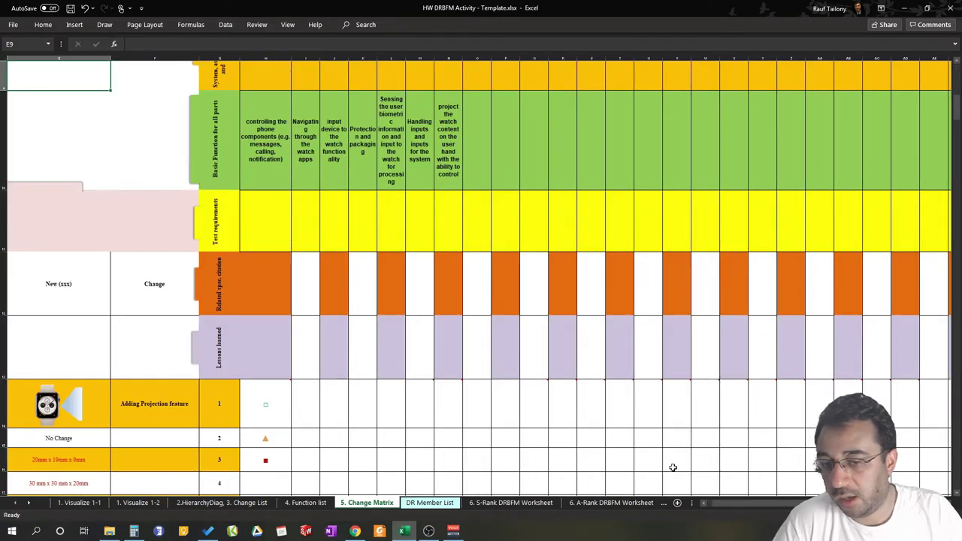
{"action": "left_click_drag", "start_coordinate": [742, 504], "coordinate": [718, 504]}
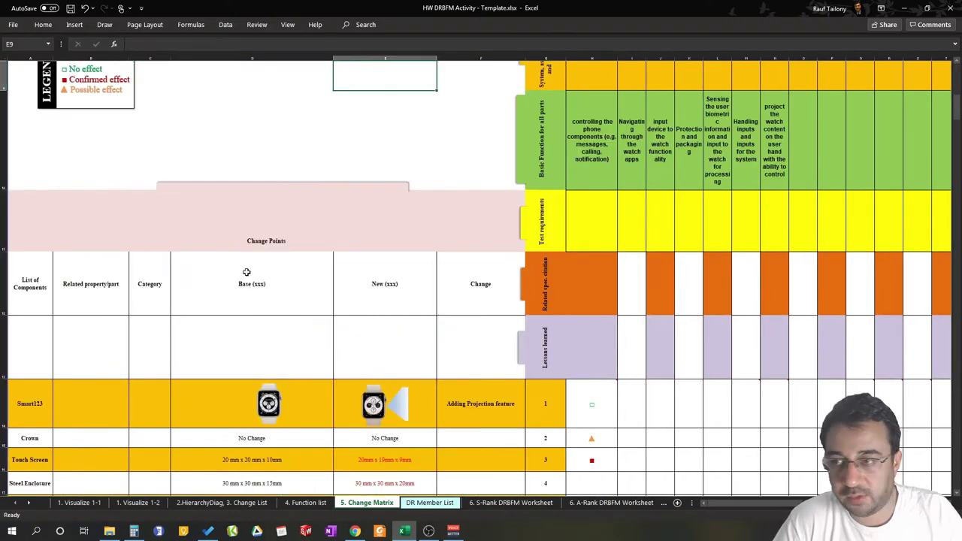
{"action": "scroll", "coordinate": [134, 164], "scroll_direction": "up", "scroll_amount": 2}
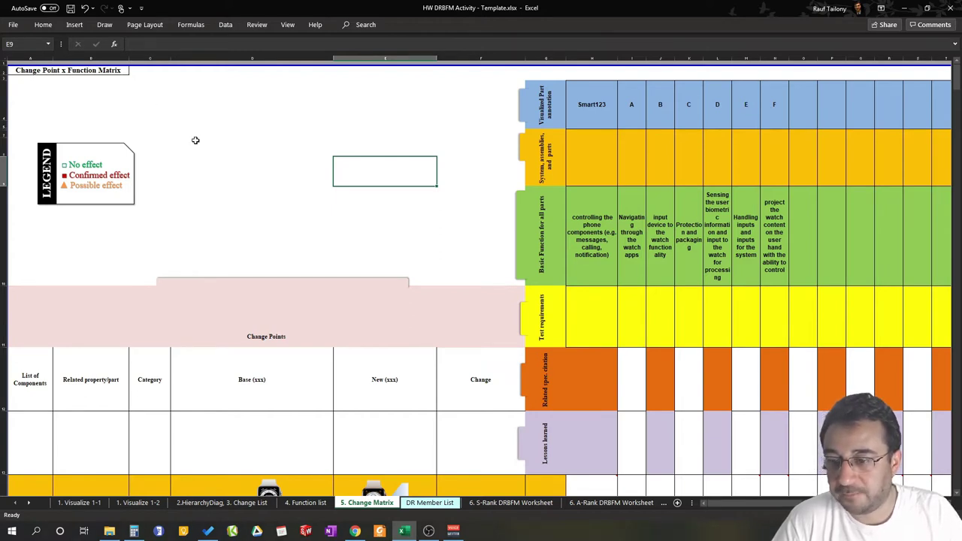
{"action": "scroll", "coordinate": [195, 141], "scroll_direction": "down", "scroll_amount": 2}
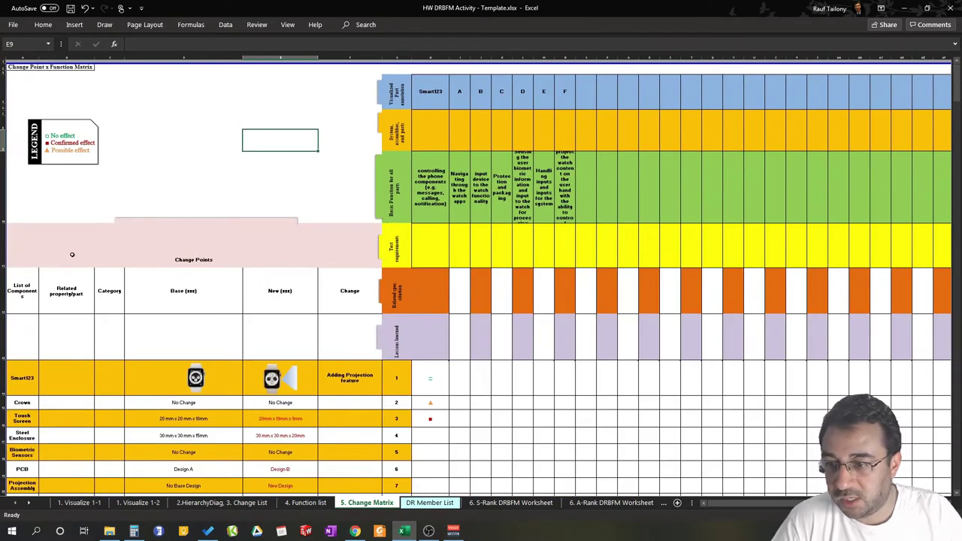
{"action": "scroll", "coordinate": [153, 255], "scroll_direction": "down", "scroll_amount": 5}
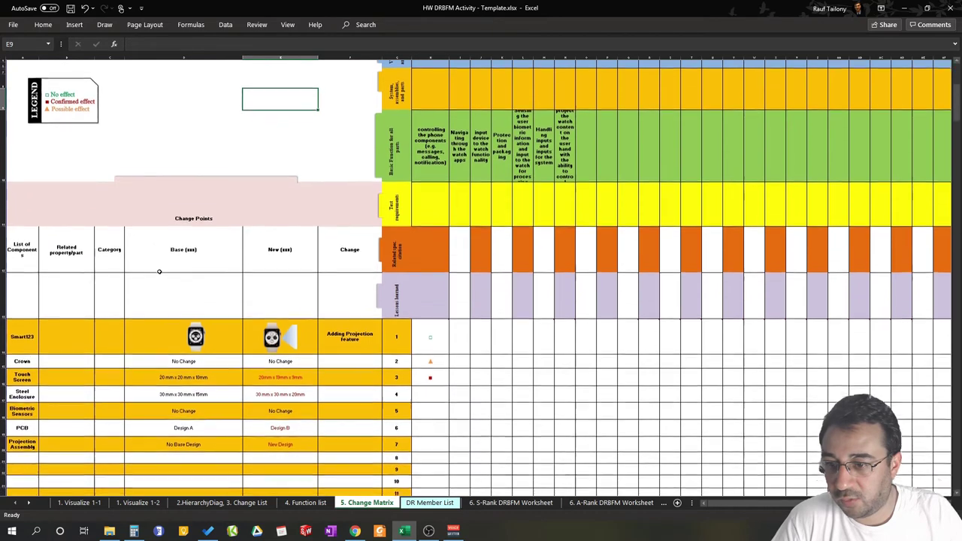
{"action": "scroll", "coordinate": [74, 183], "scroll_direction": "up", "scroll_amount": 3}
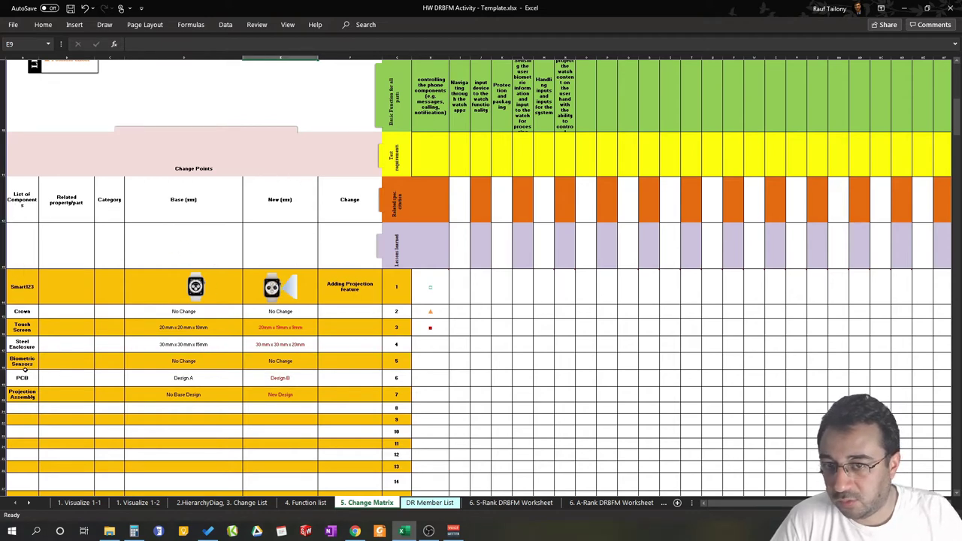
{"action": "scroll", "coordinate": [23, 370], "scroll_direction": "up", "scroll_amount": 2}
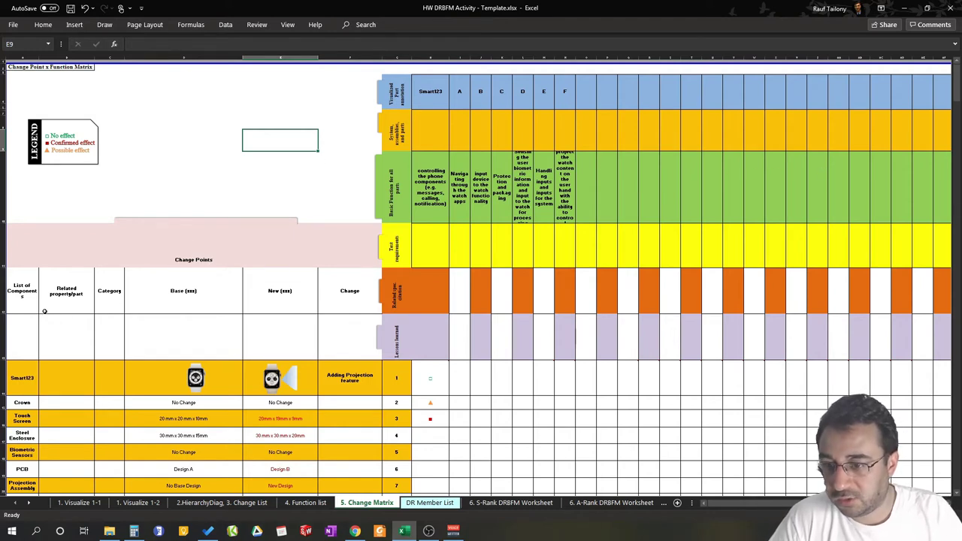
{"action": "scroll", "coordinate": [39, 312], "scroll_direction": "up", "scroll_amount": 3, "text": "ctrl"}
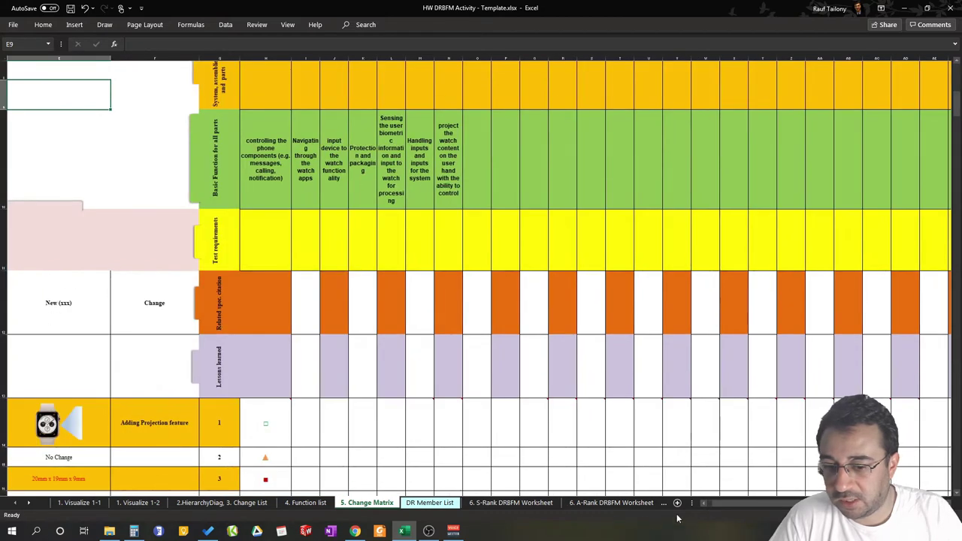
{"action": "scroll", "coordinate": [74, 408], "scroll_direction": "left", "scroll_amount": 3}
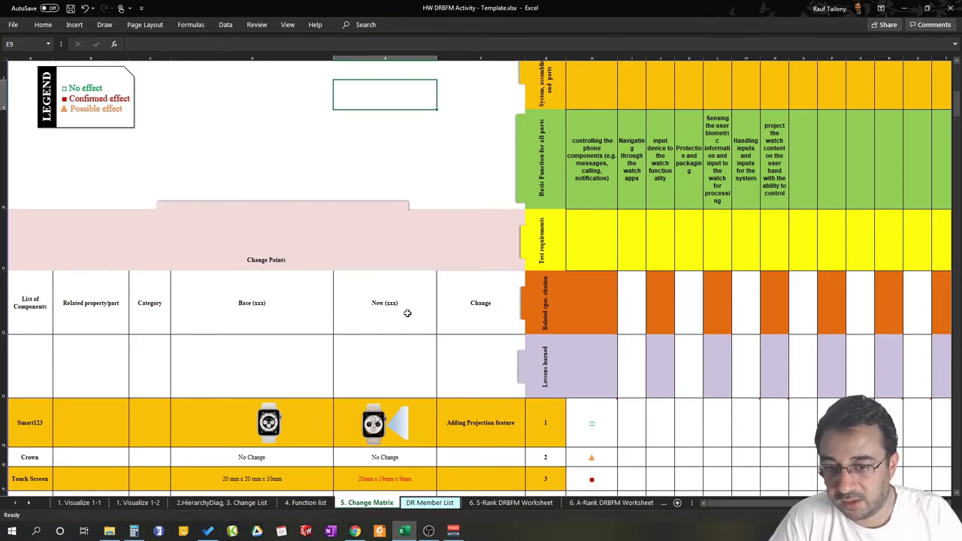
{"action": "scroll", "coordinate": [313, 319], "scroll_direction": "down", "scroll_amount": 2}
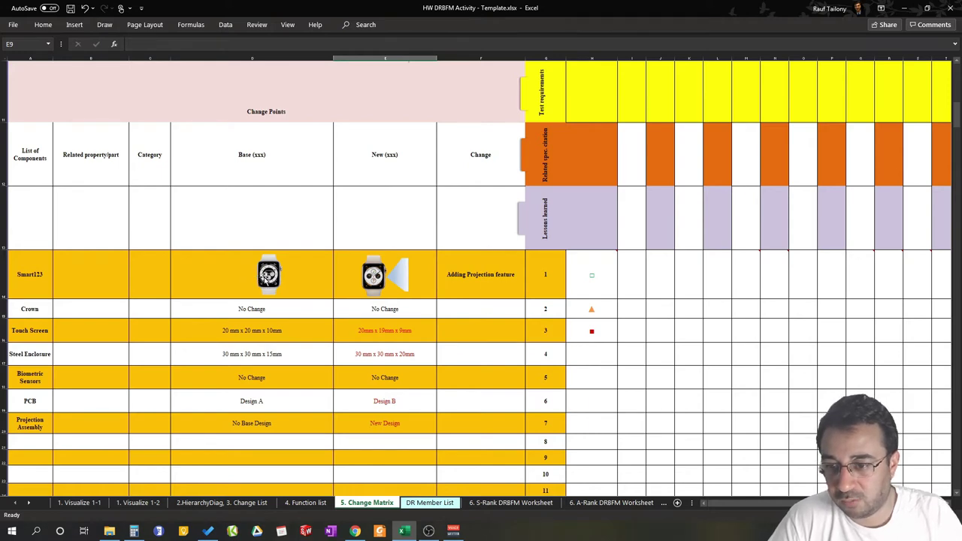
{"action": "left_click", "coordinate": [267, 277]}
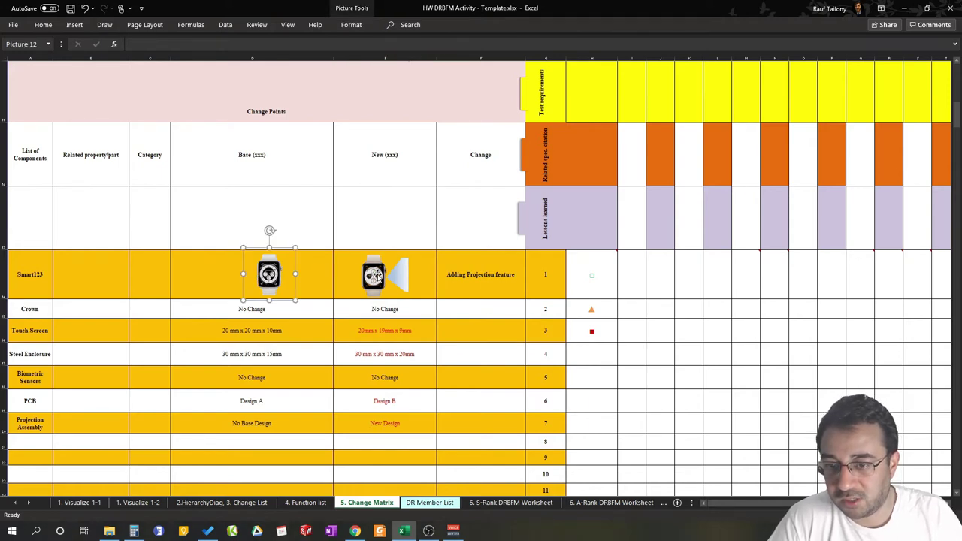
{"action": "left_click", "coordinate": [374, 276]}
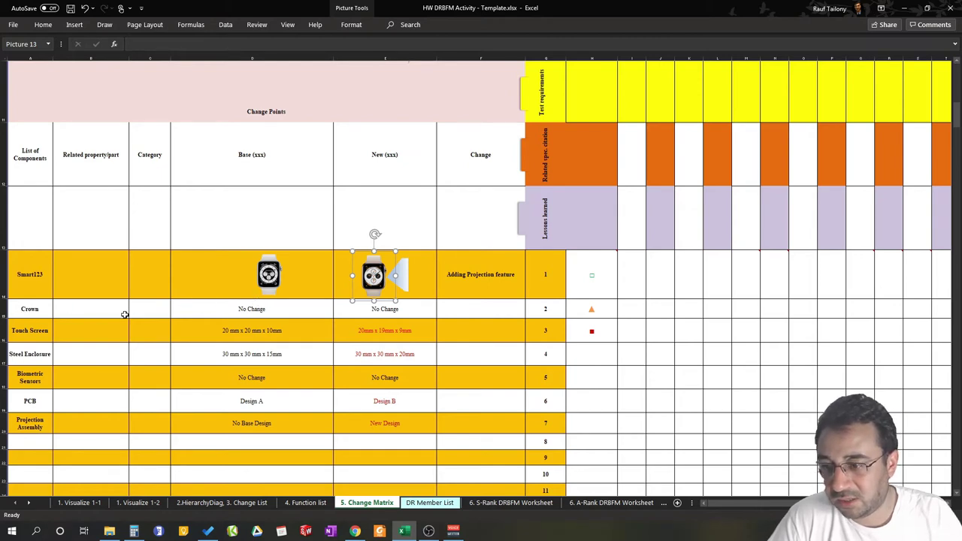
{"action": "left_click", "coordinate": [280, 312]}
- Try to copy the Crown row's whole New cell into its Change cell, and undo the paste
{"action": "left_click", "coordinate": [377, 315]}
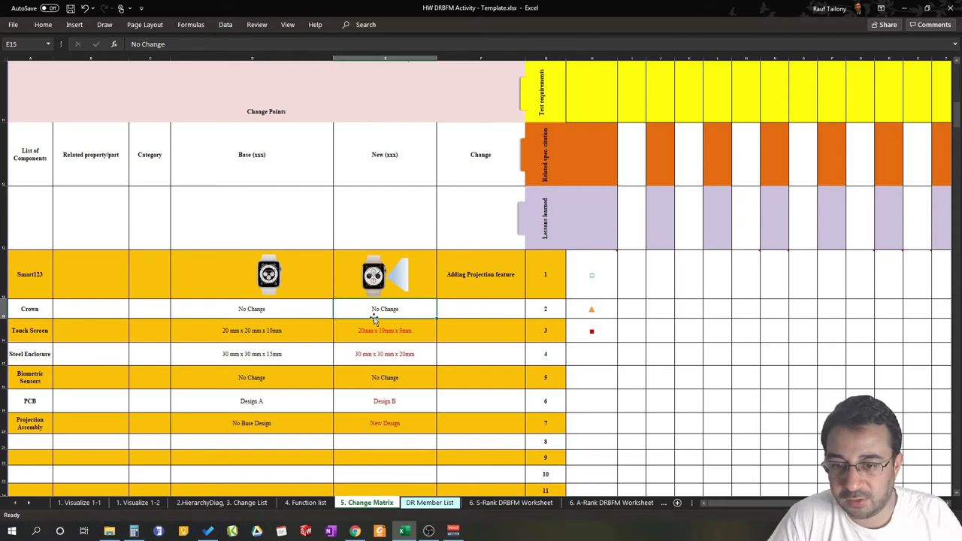
{"action": "key", "text": "ctrl+c"}
{"action": "left_click", "coordinate": [473, 307]}
{"action": "key", "text": "ctrl+v"}
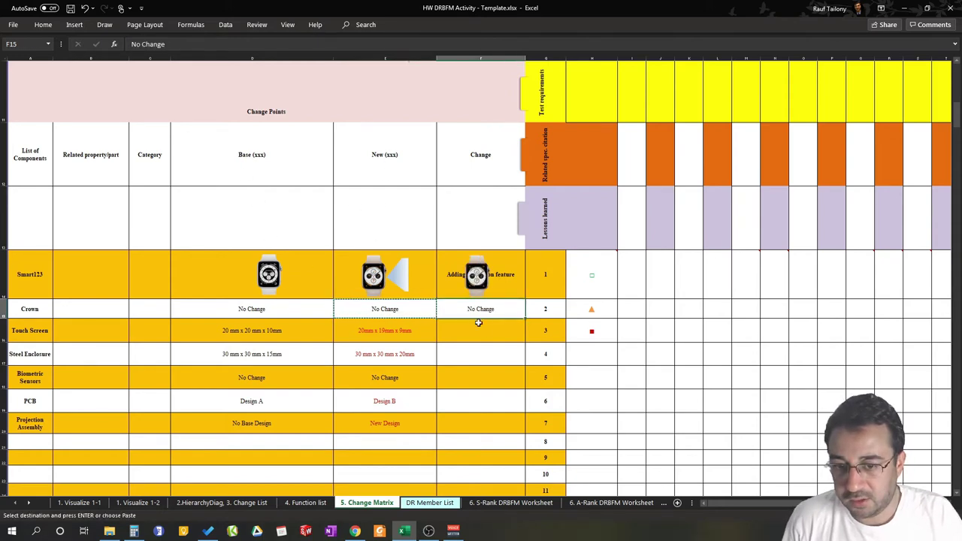
{"action": "key", "text": "ctrl+z"}
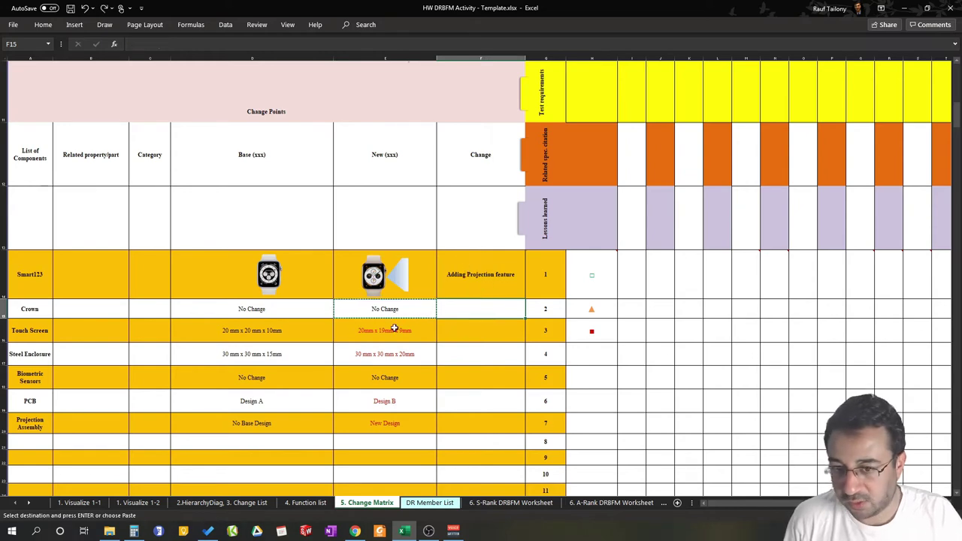
- Copy only the text "No Change" from the Crown row's New cell into its Change cell
{"action": "left_click", "coordinate": [399, 331]}
{"action": "key", "text": "ctrl+c"}
{"action": "double_click", "coordinate": [378, 315]}
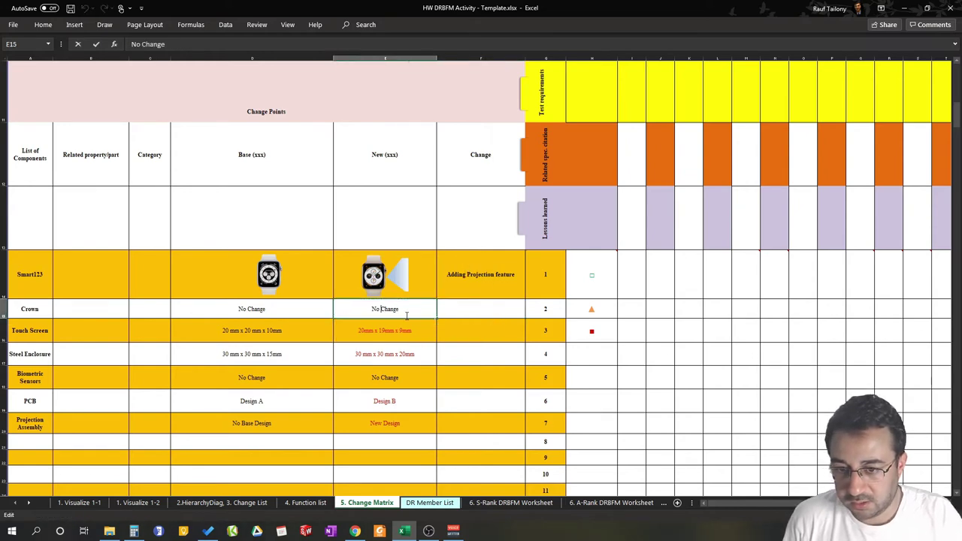
{"action": "left_click_drag", "start_coordinate": [400, 309], "coordinate": [334, 308]}
{"action": "left_click", "coordinate": [471, 309]}
{"action": "key", "text": "ctrl+v"}
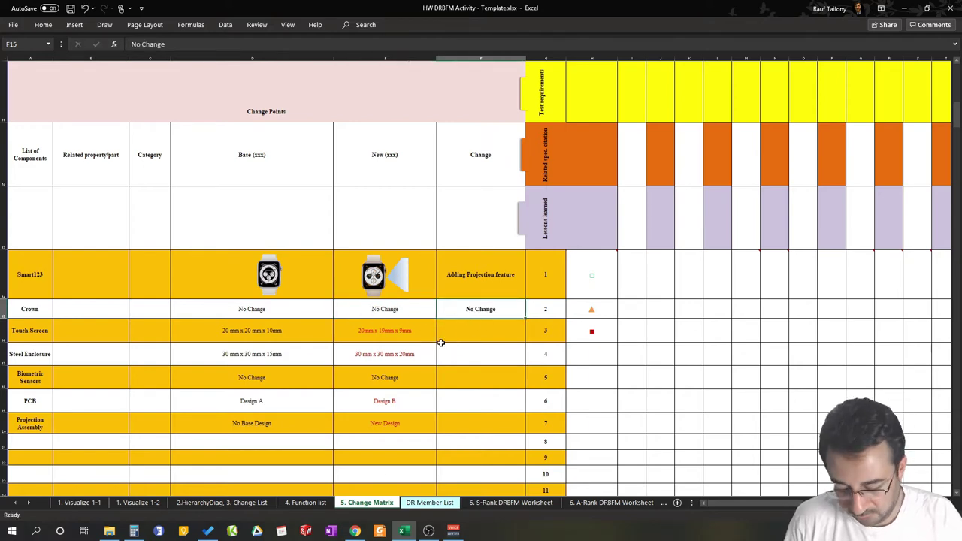
- Compare the base and new dimensions of the Touch Screen and enter "Dimensional change" in its Change cell
{"action": "left_click", "coordinate": [366, 337]}
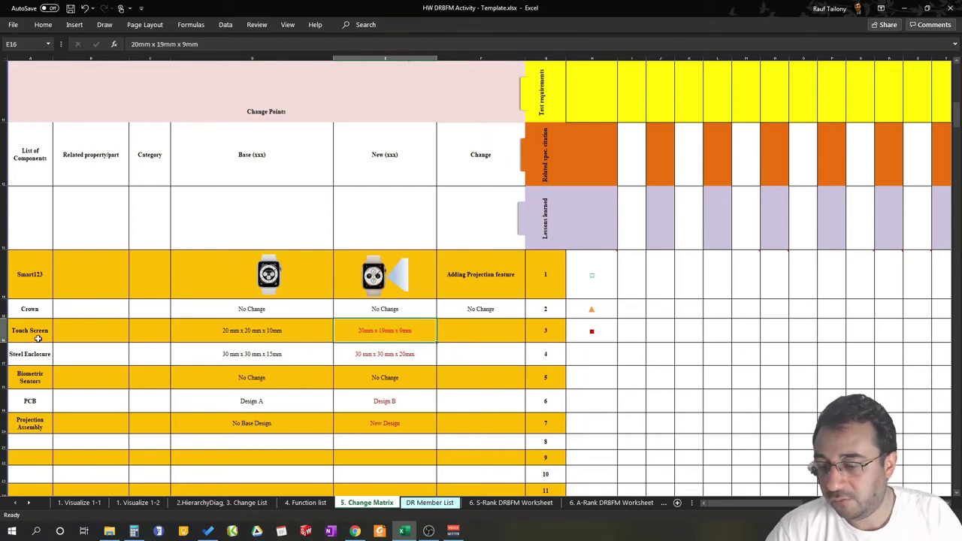
{"action": "left_click", "coordinate": [223, 333]}
{"action": "left_click", "coordinate": [360, 332]}
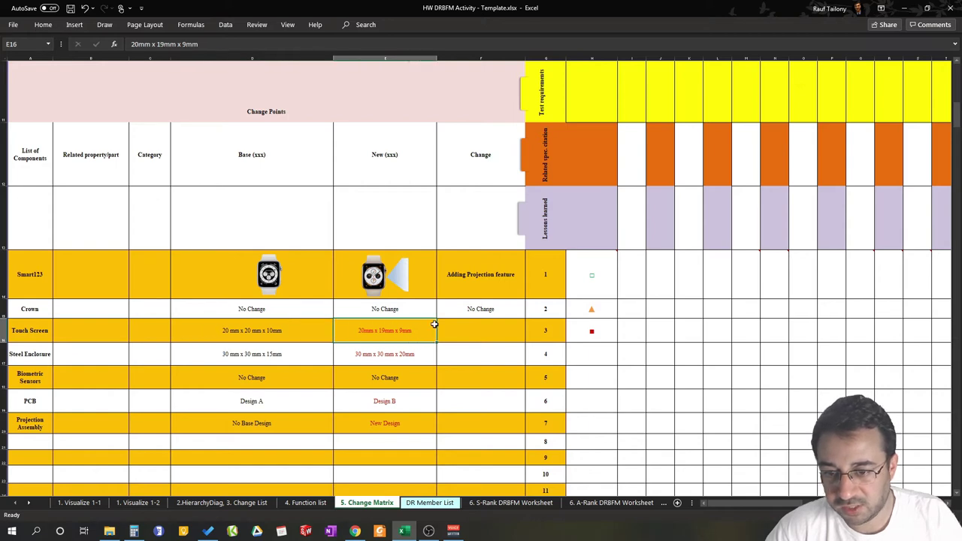
{"action": "left_click", "coordinate": [35, 354]}
{"action": "left_click", "coordinate": [225, 350]}
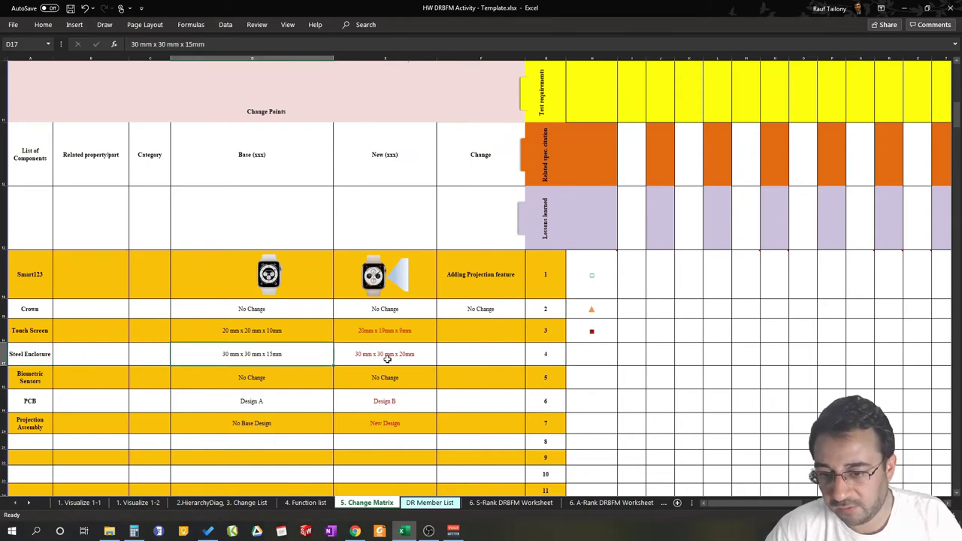
{"action": "left_click", "coordinate": [469, 329]}
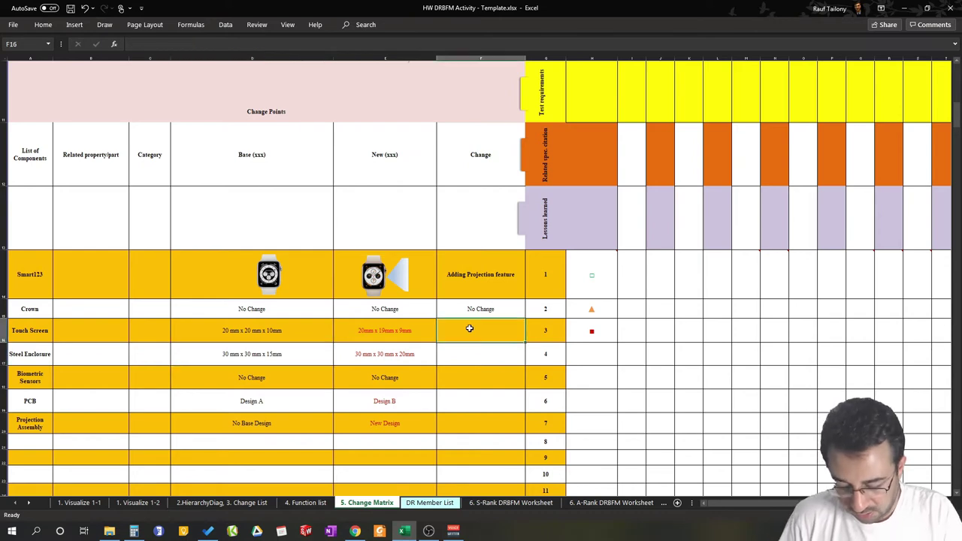
{"action": "type", "text": "Dime"}
{"action": "key", "text": "BackSpace"}
{"action": "key", "text": "BackSpace"}
{"action": "key", "text": "BackSpace"}
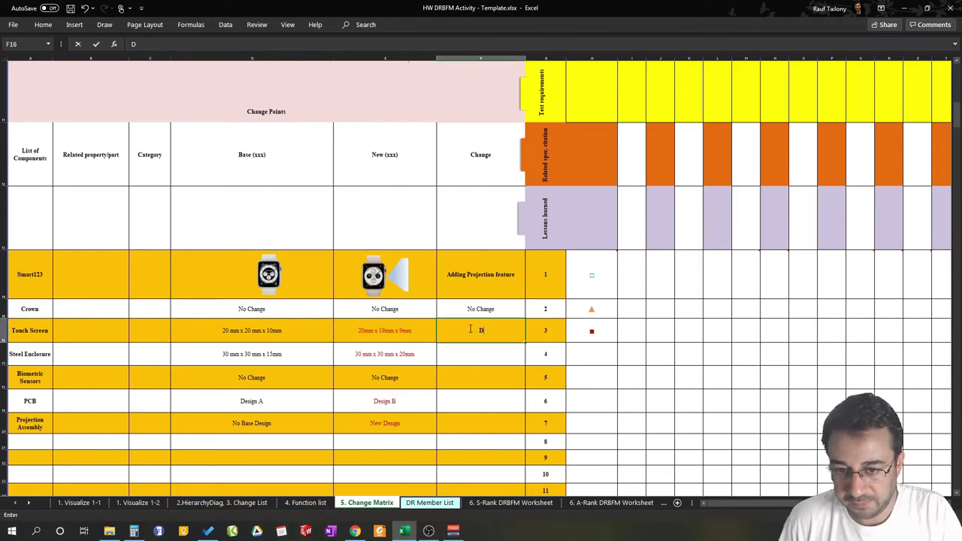
{"action": "type", "text": "imensiona"}
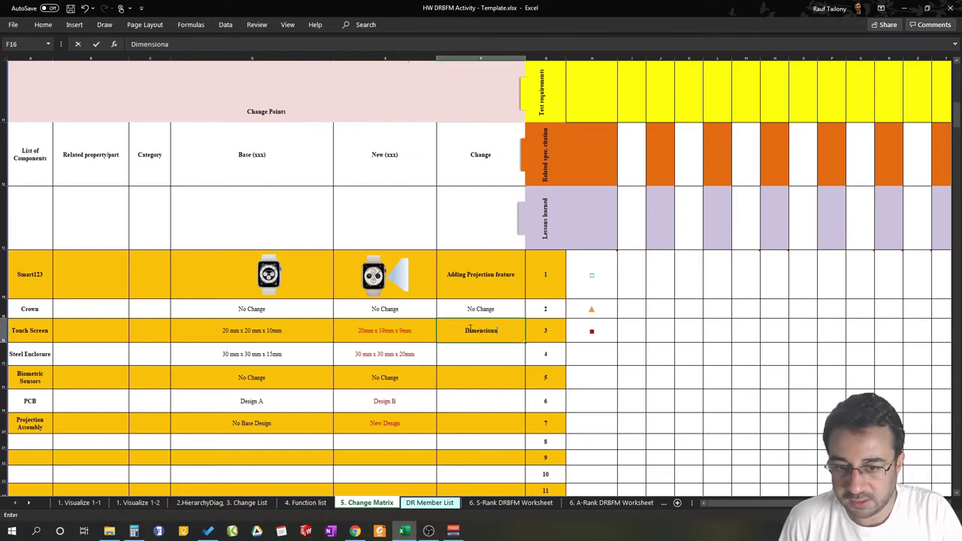
{"action": "type", "text": "l change"}
{"action": "key", "text": "Return"}
- Enter "Dimensional change" in the Change cell of the Steel Enclosure row
{"action": "type", "text": "D"}
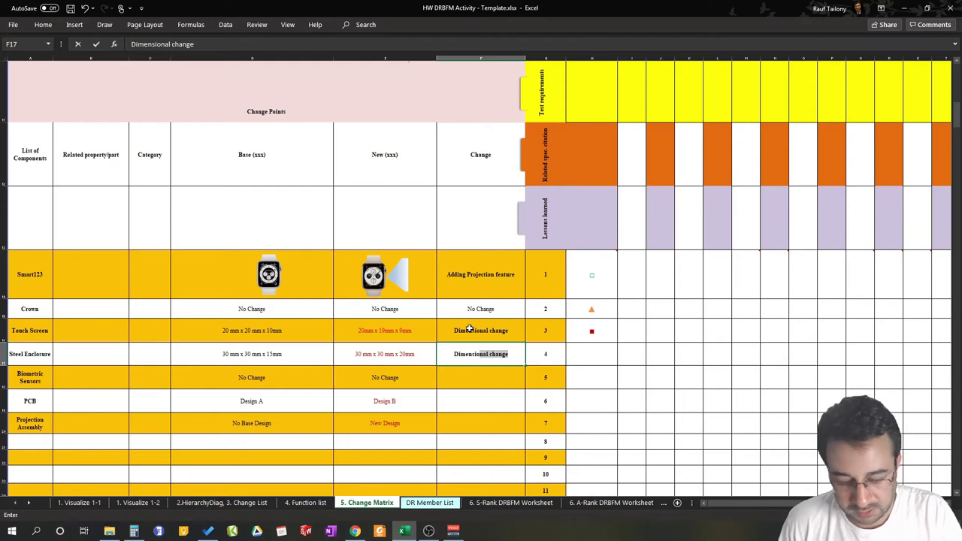
{"action": "type", "text": "imensio"}
{"action": "key", "text": "Return"}
{"action": "key", "text": "Up"}
{"action": "key", "text": "Up"}
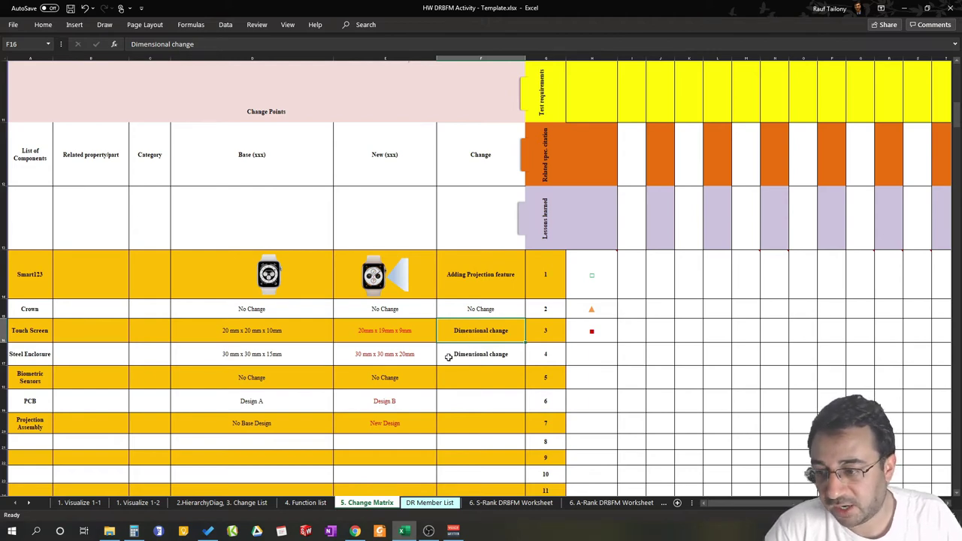
- Review the base and new entries of the Steel Enclosure, Biometric Sensors, Crown and Projection Assembly rows
{"action": "left_click", "coordinate": [35, 359]}
{"action": "left_click", "coordinate": [301, 353]}
{"action": "left_click", "coordinate": [399, 354]}
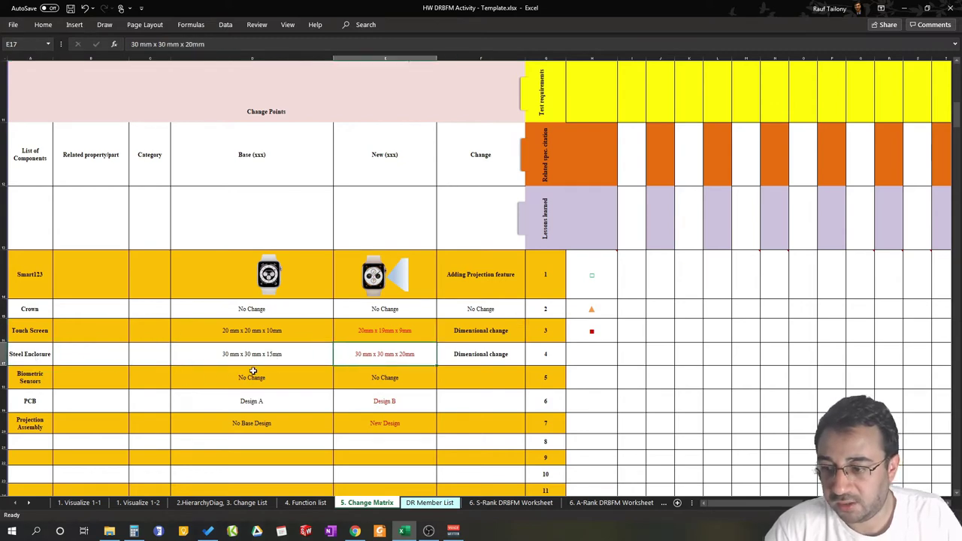
{"action": "left_click_drag", "start_coordinate": [291, 385], "coordinate": [397, 376]}
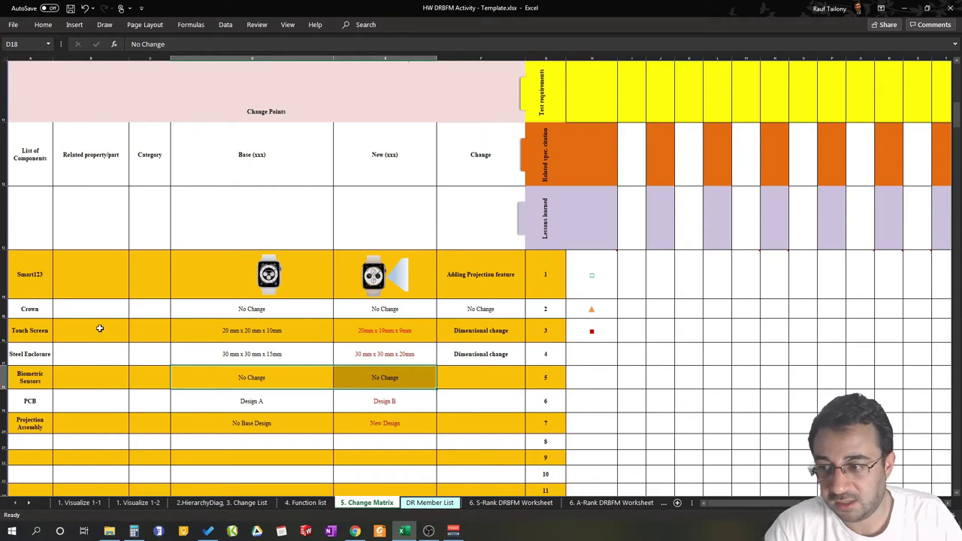
{"action": "left_click_drag", "start_coordinate": [255, 309], "coordinate": [403, 307]}
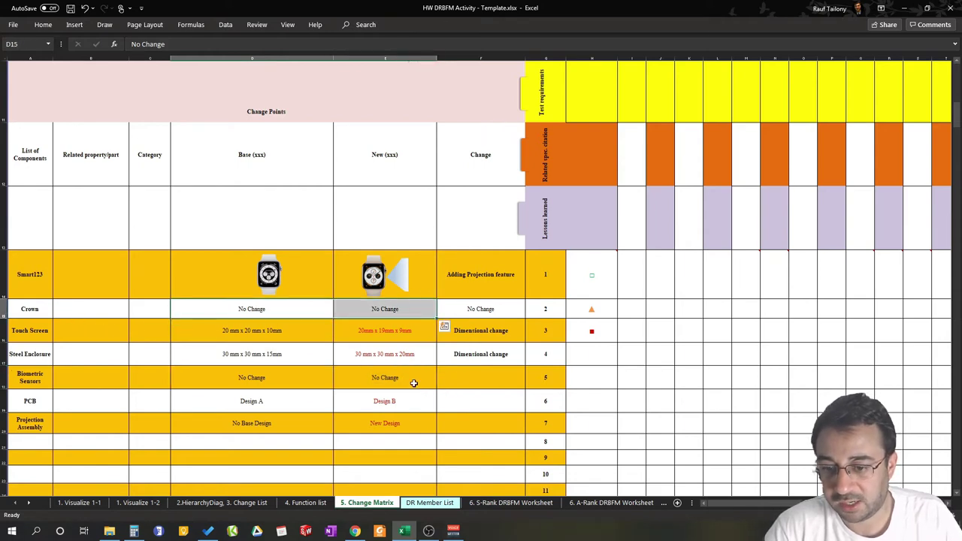
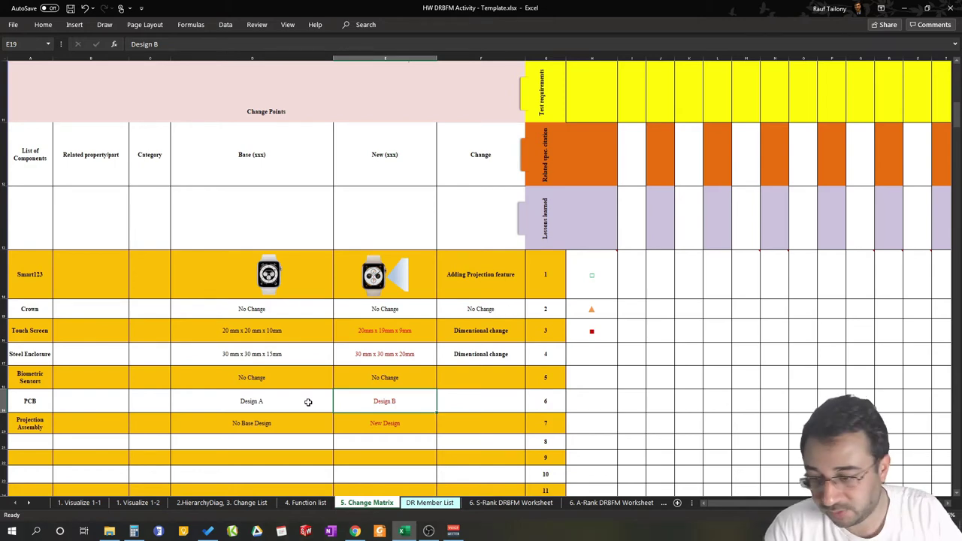
{"action": "left_click", "coordinate": [271, 425]}
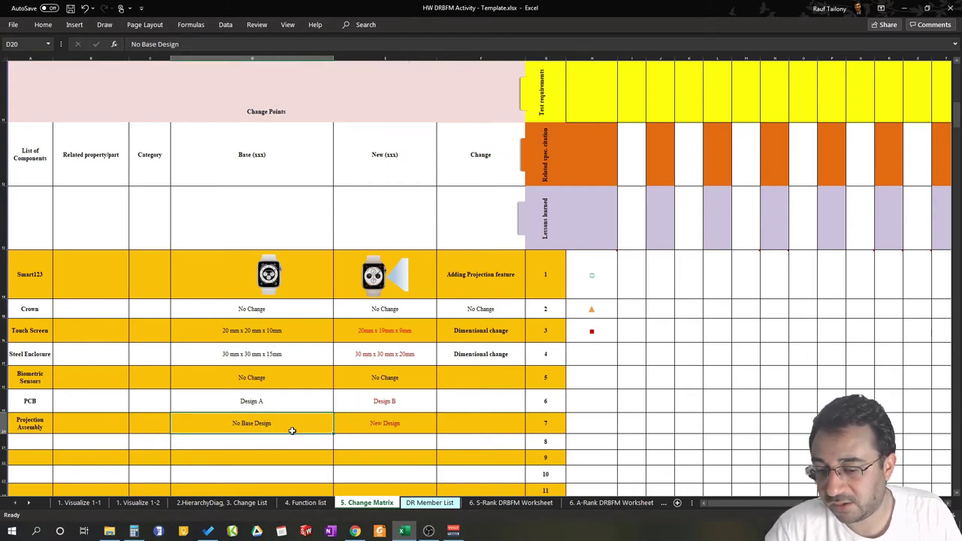
{"action": "left_click", "coordinate": [358, 425]}
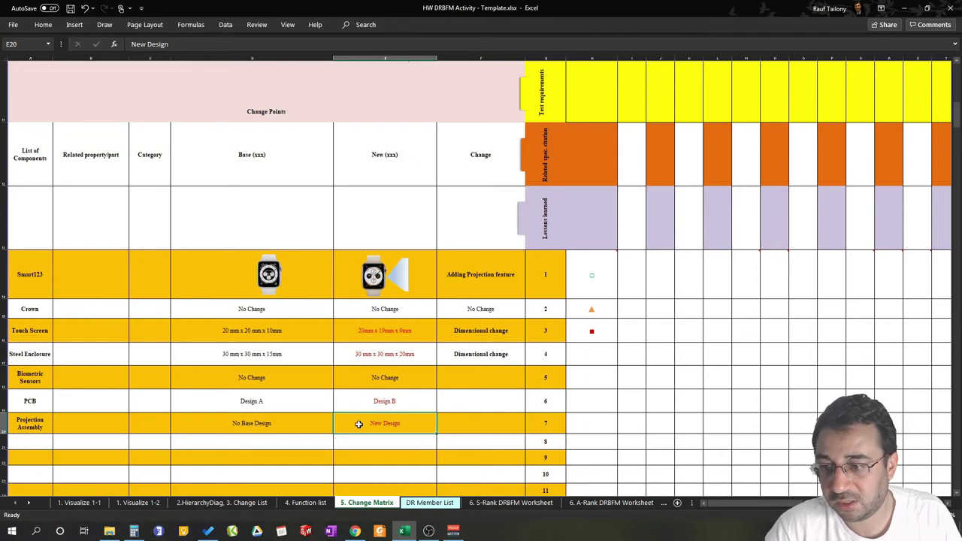
- Enter "Processing capabilities change" in the Change cell of the PCB row
{"action": "left_click", "coordinate": [476, 400]}
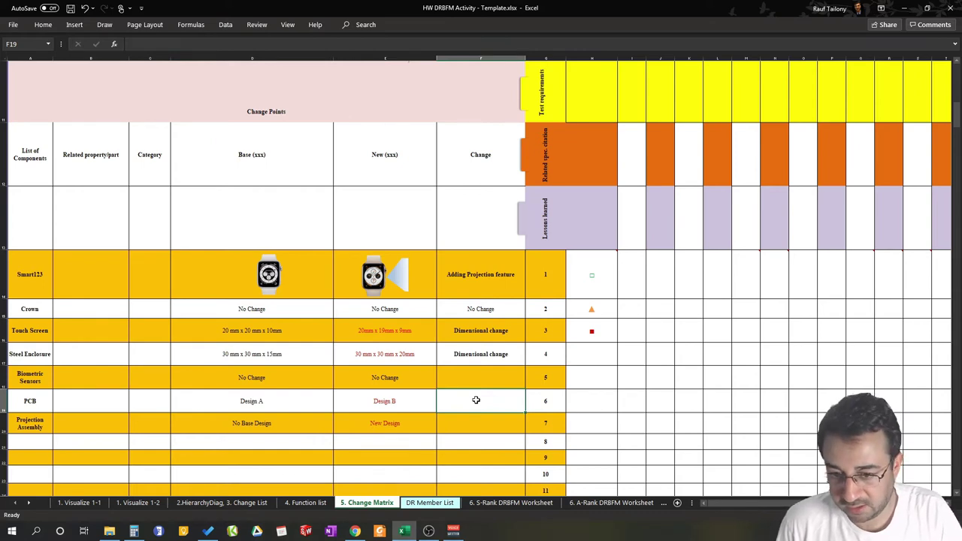
{"action": "type", "text": "P"}
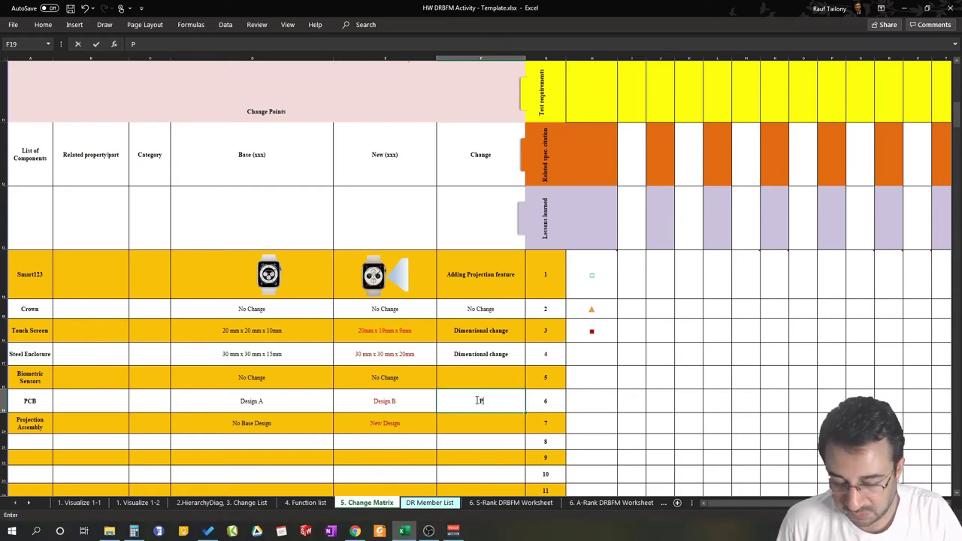
{"action": "type", "text": "Rc"}
{"action": "key", "text": "BackSpace"}
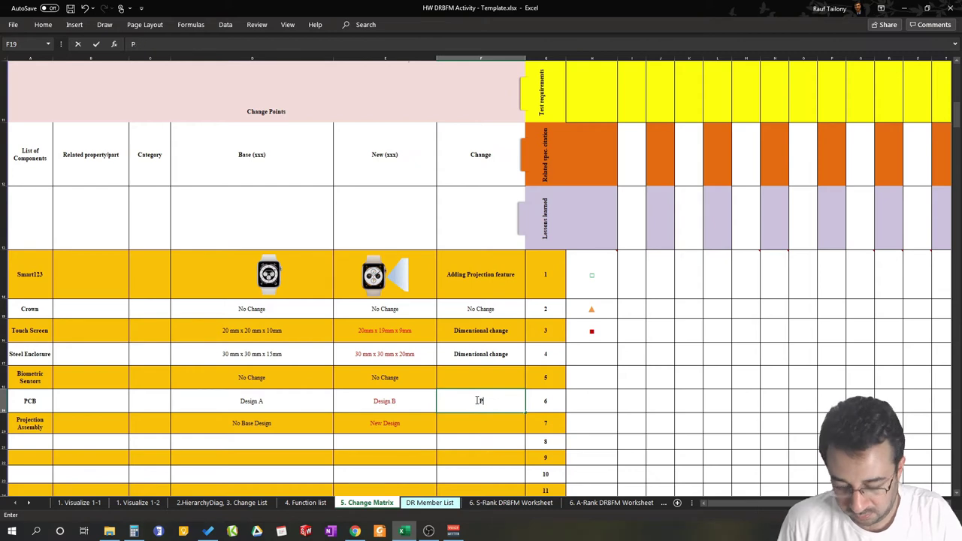
{"action": "type", "text": "ocessing"}
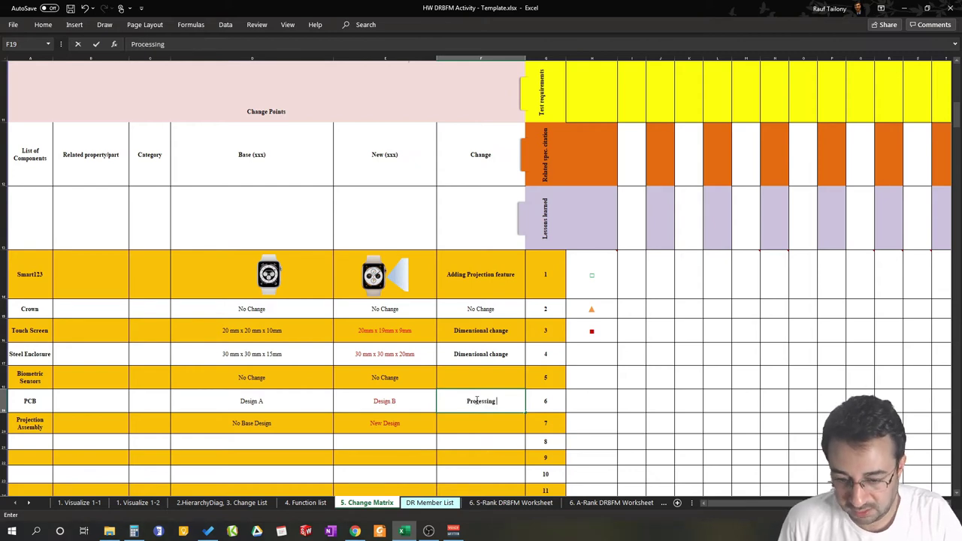
{"action": "type", "text": " capabilit"}
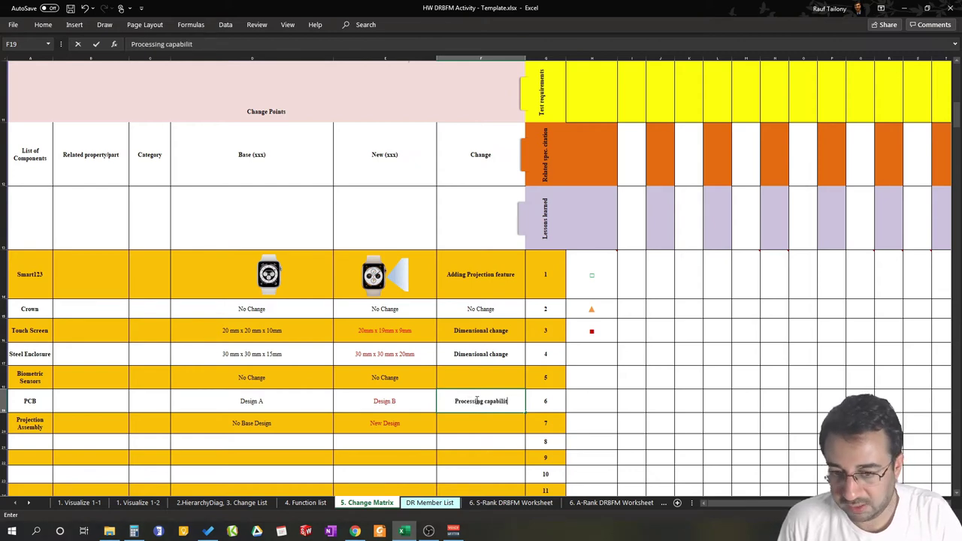
{"action": "type", "text": "ies "}
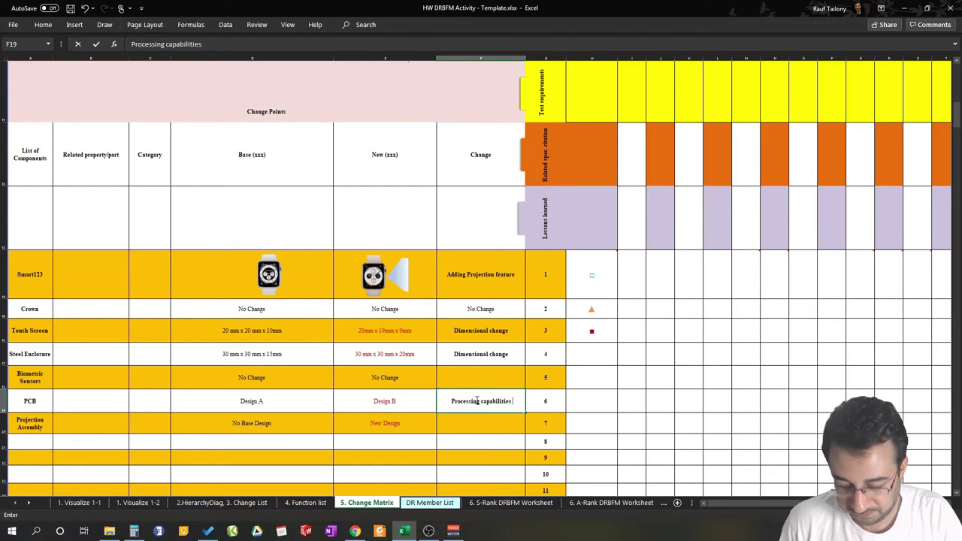
{"action": "type", "text": "cahnge"}
{"action": "key", "text": "Return"}
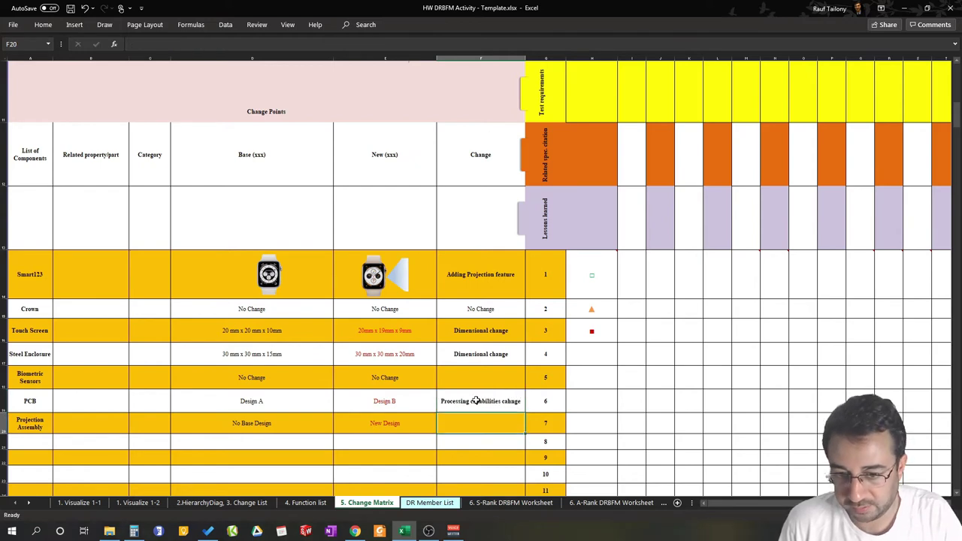
{"action": "double_click", "coordinate": [510, 401]}
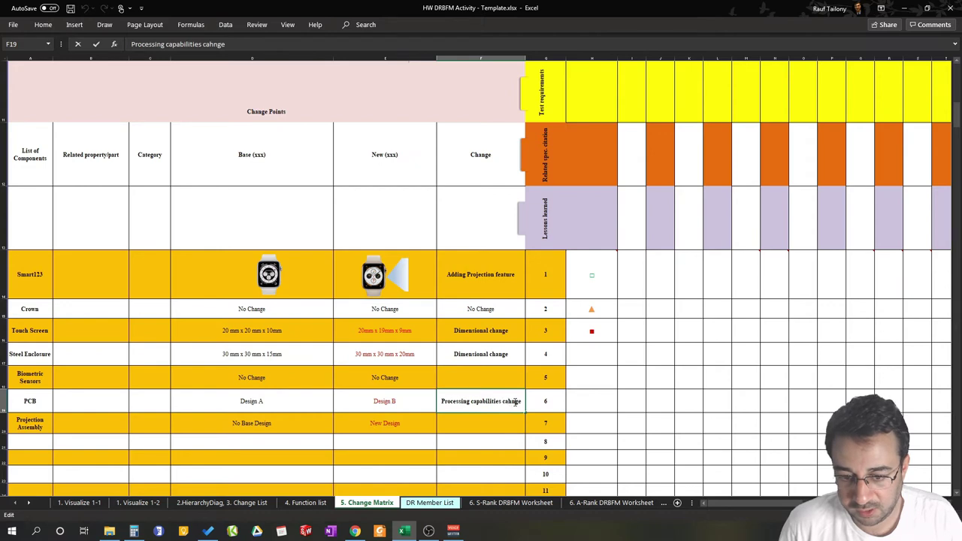
{"action": "key", "text": "BackSpace"}
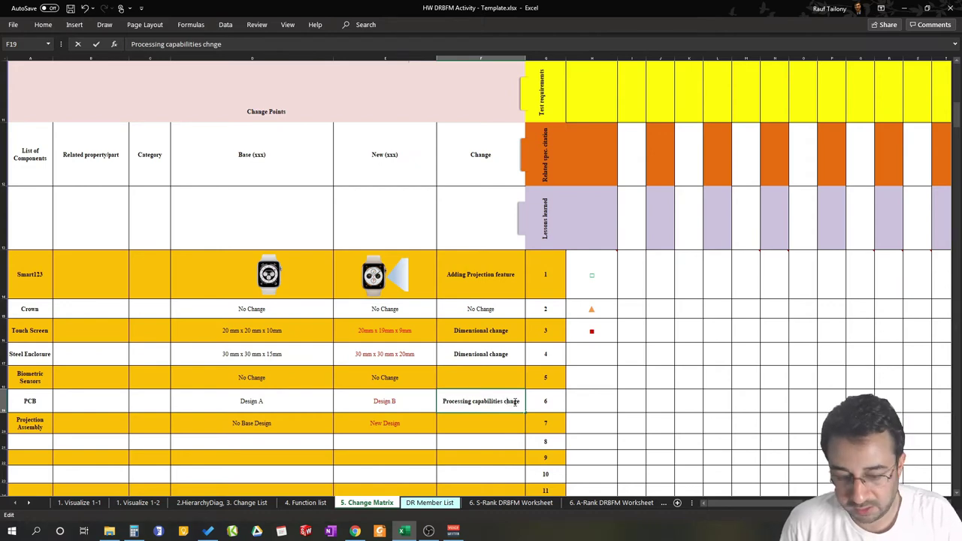
{"action": "type", "text": "a"}
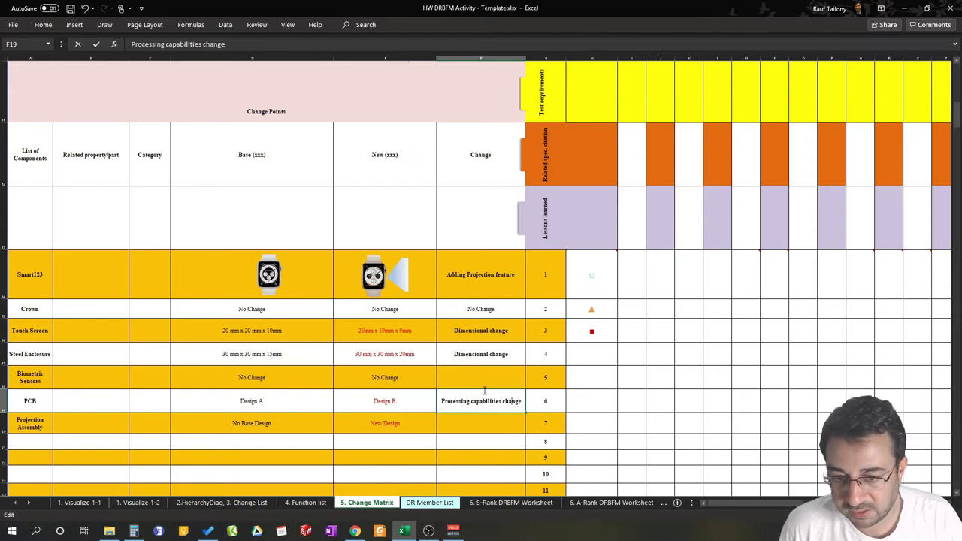
{"action": "left_click", "coordinate": [485, 381]}
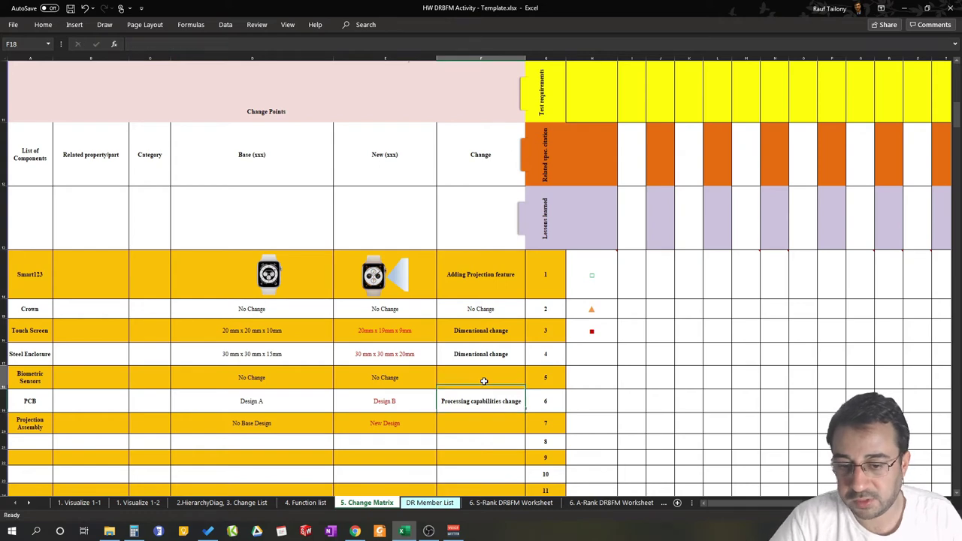
- Enter "Adding Projection feature to the baseline design" in the Change cell of the Projection Assembly row
{"action": "left_click", "coordinate": [474, 423]}
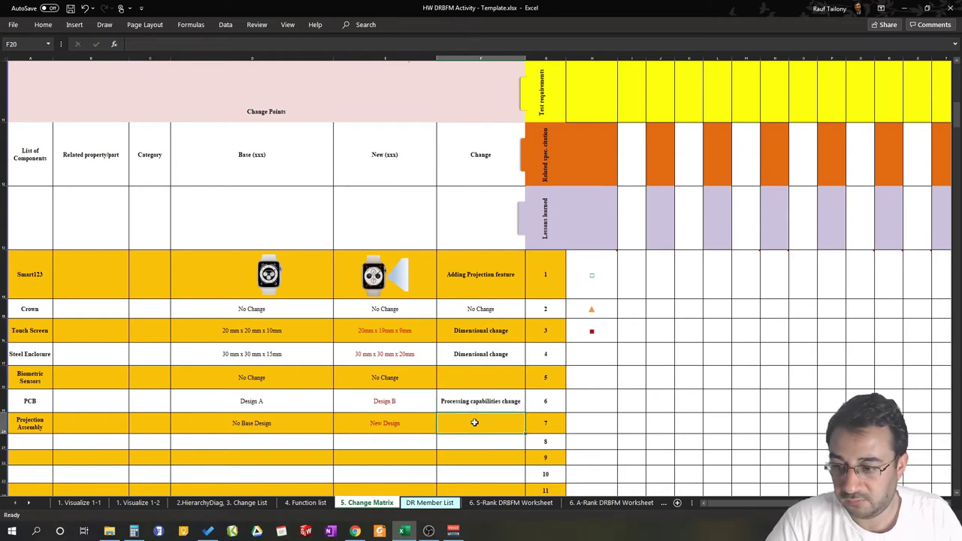
{"action": "type", "text": "Adding Projection feature"}
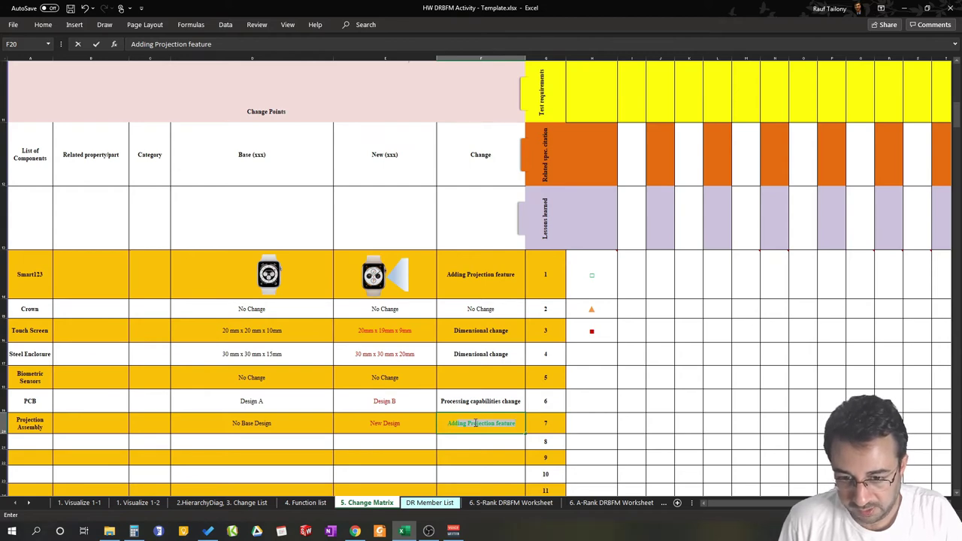
{"action": "key", "text": "Tab"}
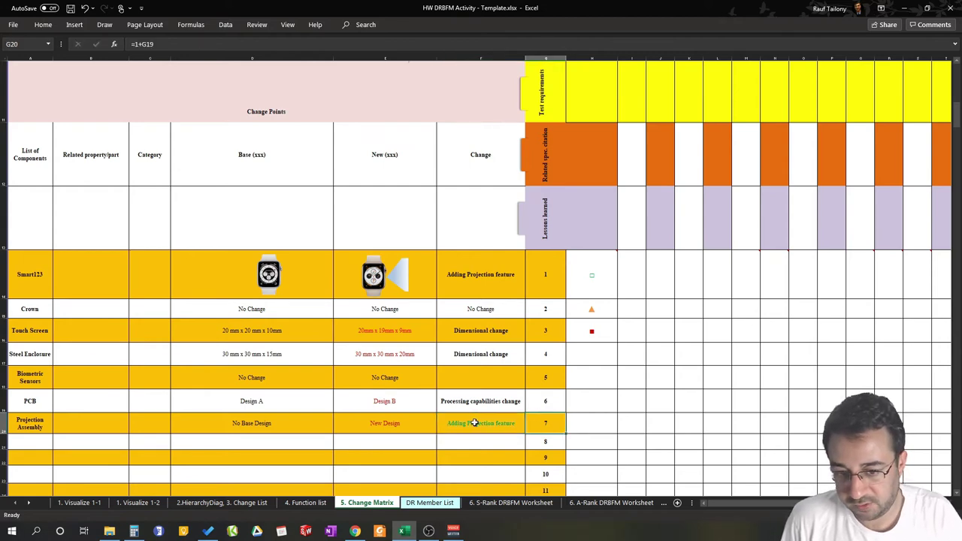
{"action": "left_click", "coordinate": [509, 423]}
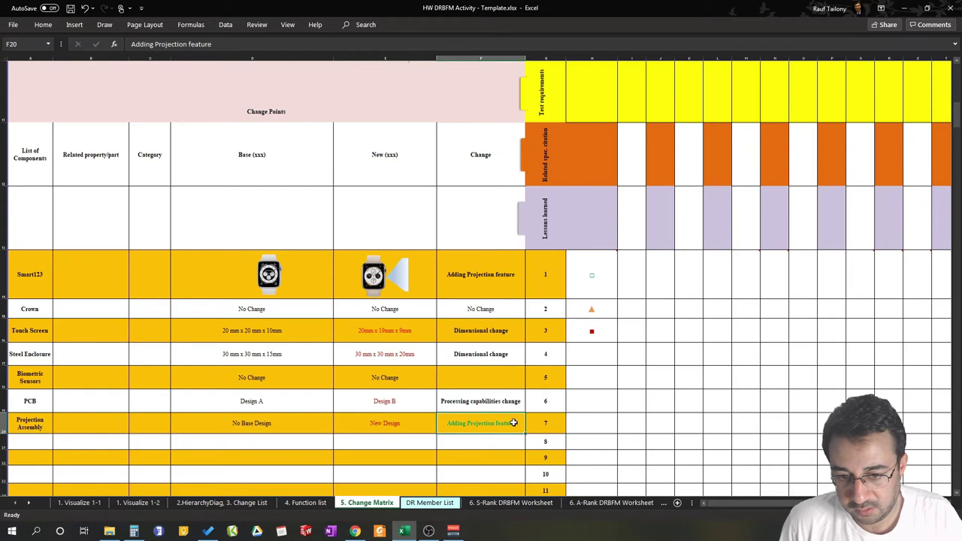
{"action": "double_click", "coordinate": [514, 423]}
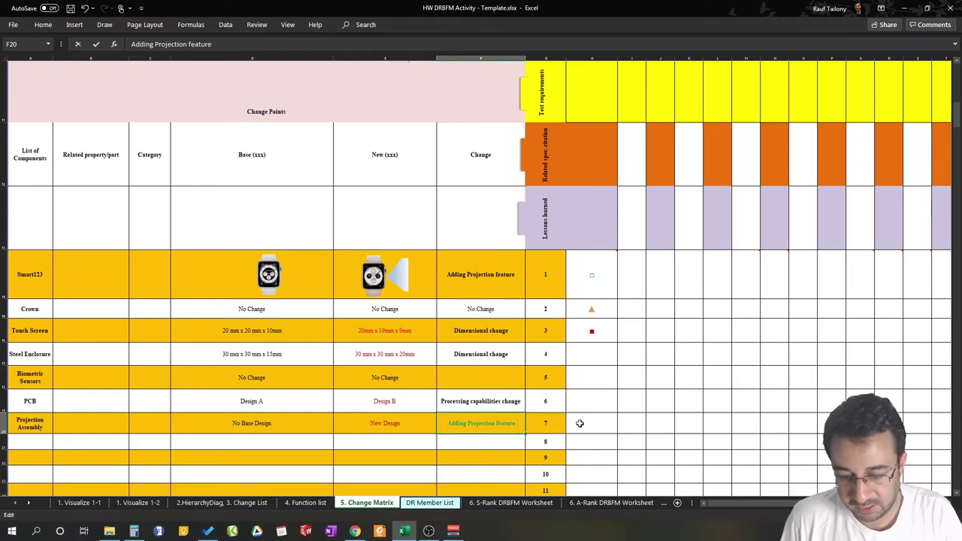
{"action": "type", "text": "to the baseline"}
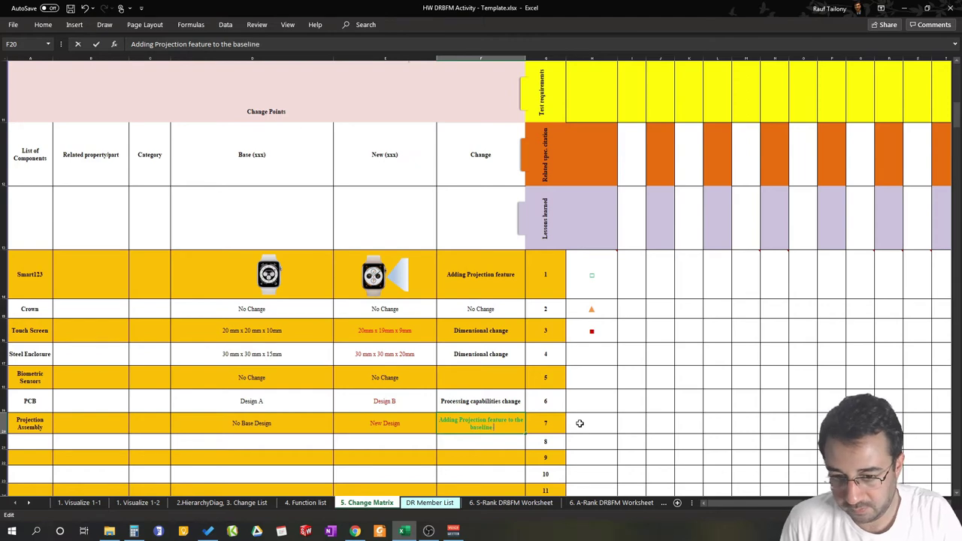
{"action": "type", "text": " design"}
{"action": "key", "text": "Return"}
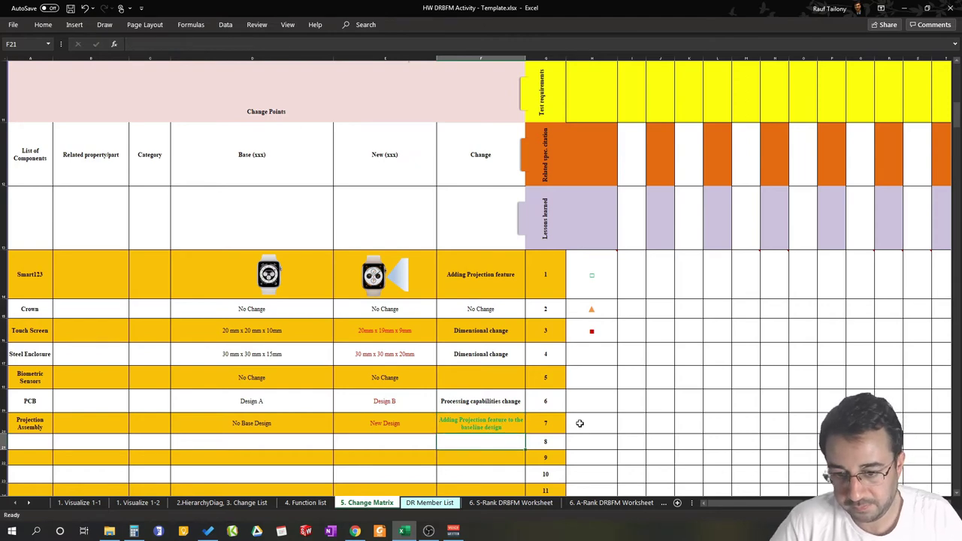
- Apply the formatting of the PCB row's Change cell to the Projection Assembly row's Change cell
{"action": "right_click", "coordinate": [490, 406]}
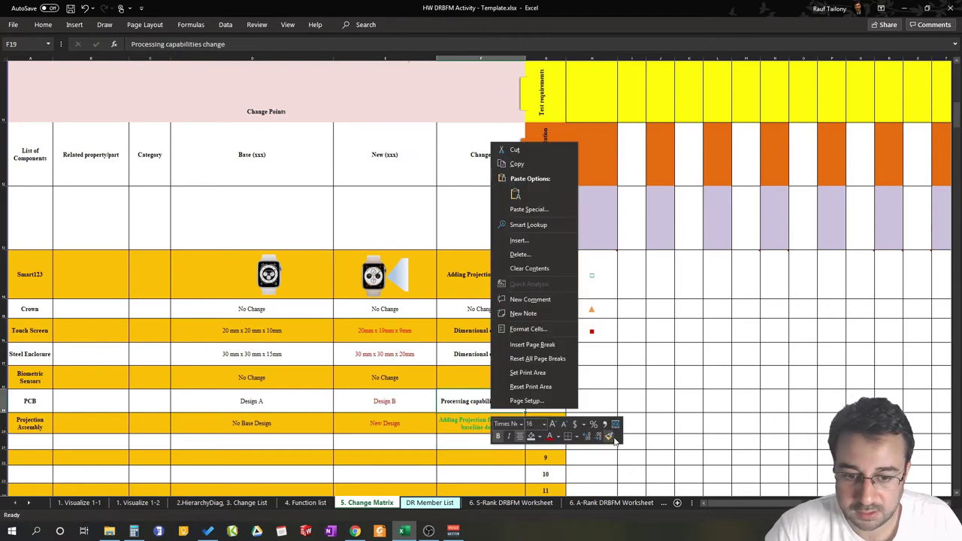
{"action": "left_click", "coordinate": [609, 436]}
{"action": "left_click", "coordinate": [467, 427]}
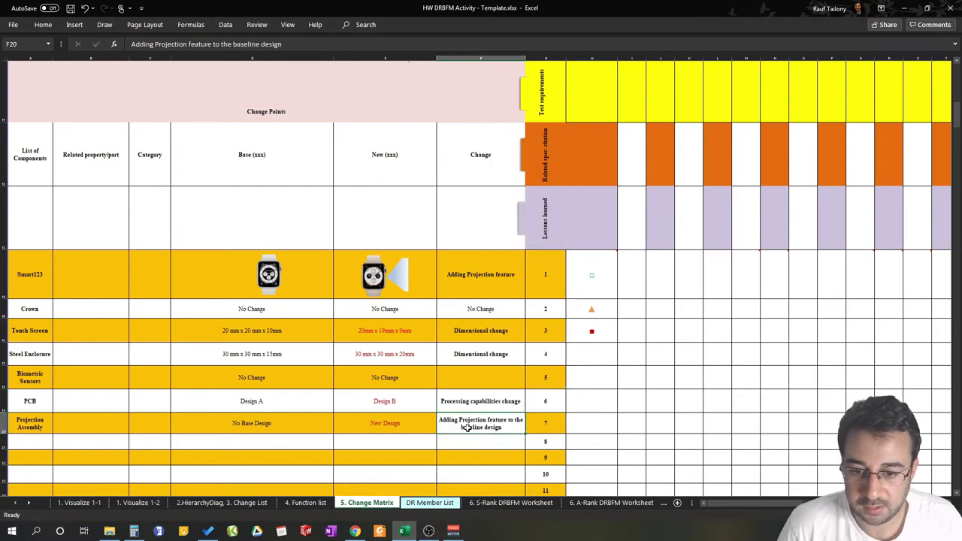
- Apply the formatting of the Projection Assembly row's Base cell to its Change cell
{"action": "right_click", "coordinate": [418, 425]}
{"action": "left_click", "coordinate": [265, 425]}
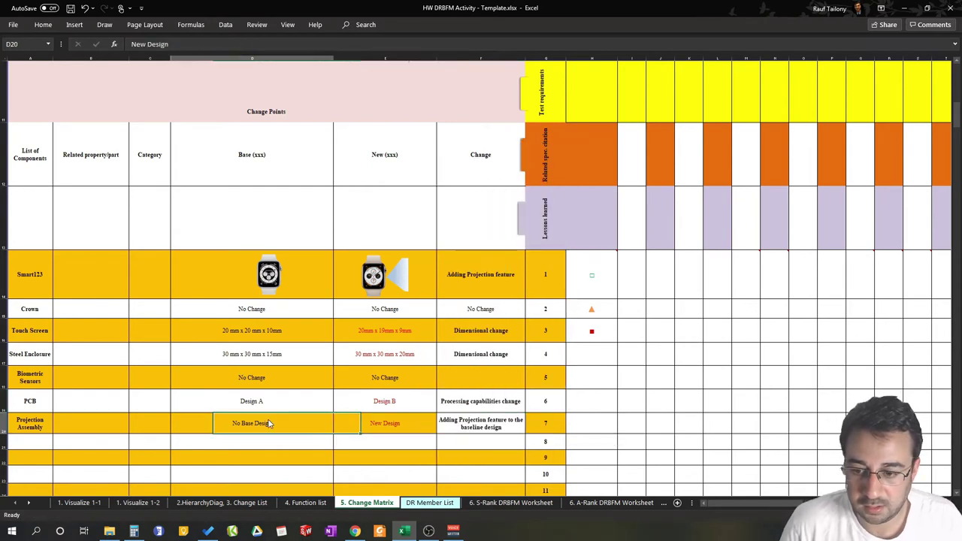
{"action": "right_click", "coordinate": [264, 425]}
{"action": "left_click", "coordinate": [386, 451]}
{"action": "left_click", "coordinate": [481, 424]}
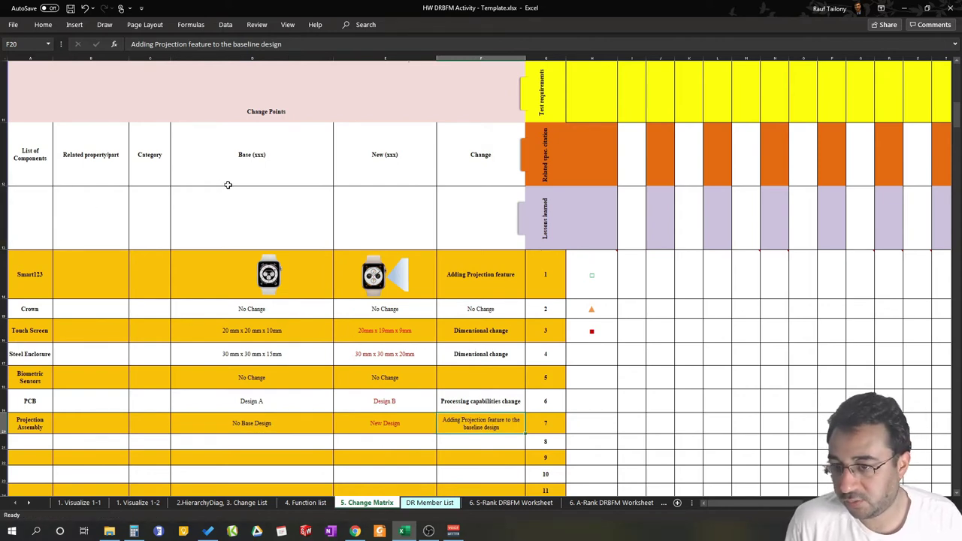
- Examine the effect legend and the part annotation and basic function columns of the Change Matrix
{"action": "scroll", "coordinate": [335, 249], "scroll_direction": "up", "scroll_amount": 3}
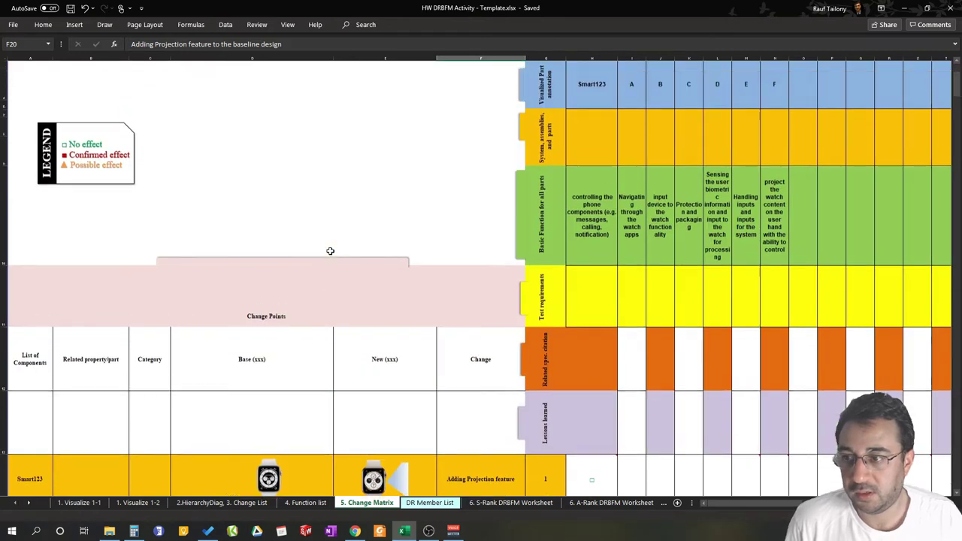
{"action": "scroll", "coordinate": [330, 250], "scroll_direction": "up", "scroll_amount": 1}
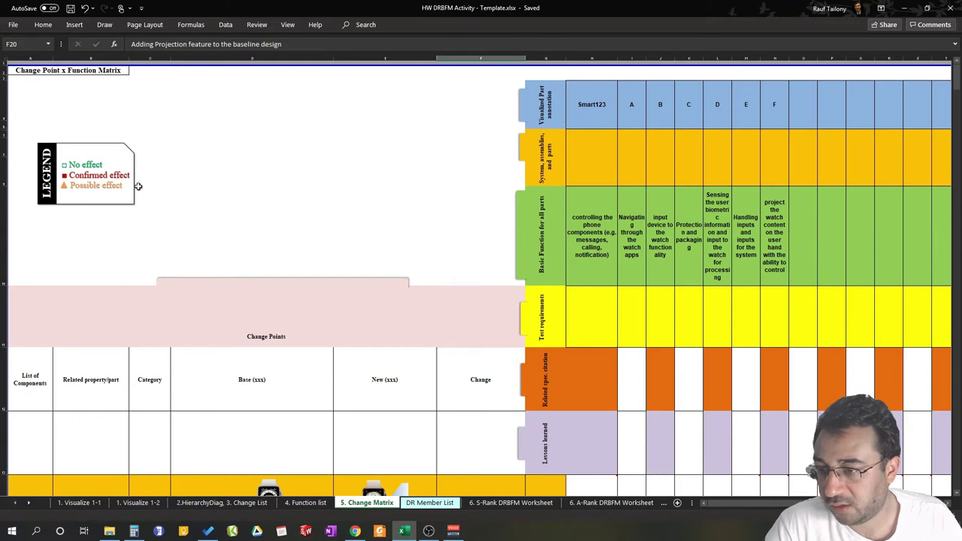
{"action": "left_click", "coordinate": [65, 165]}
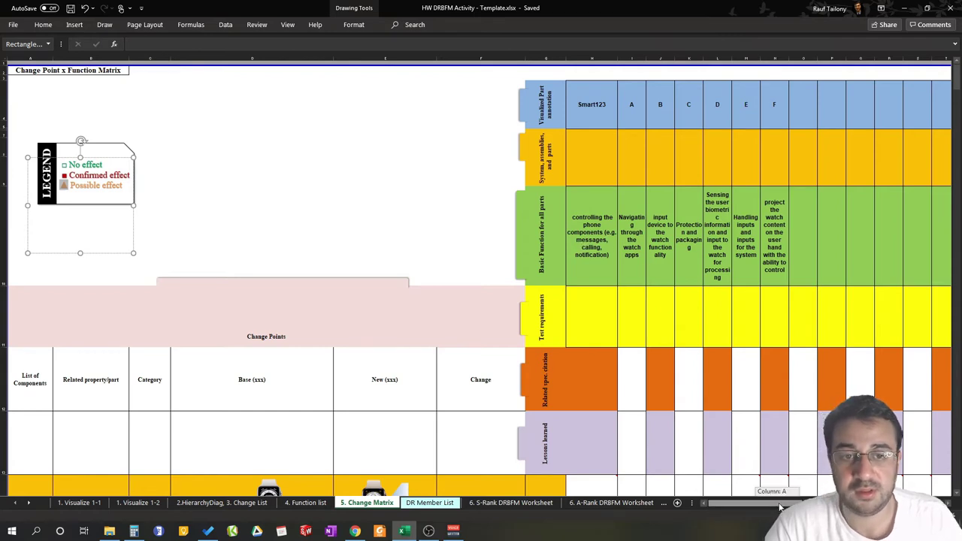
{"action": "left_click_drag", "start_coordinate": [779, 506], "coordinate": [803, 506]}
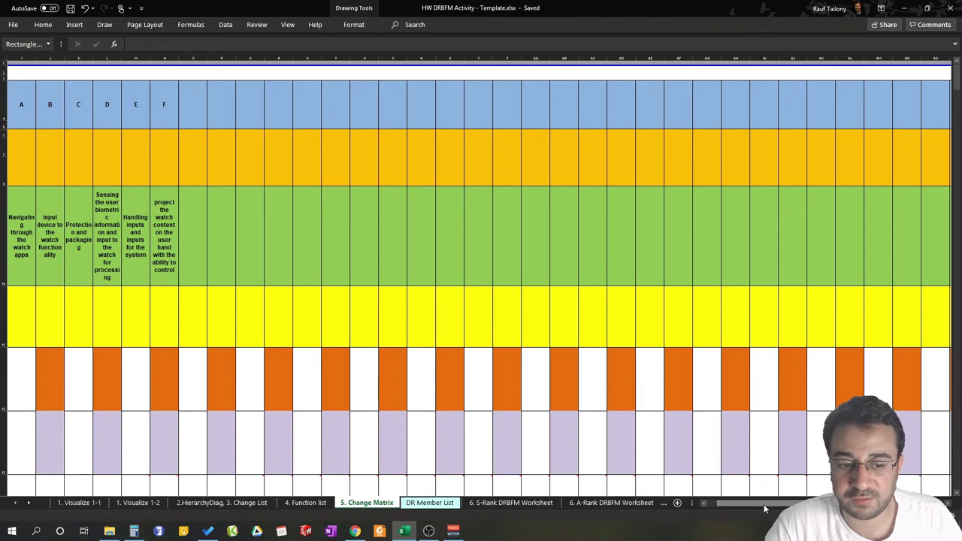
{"action": "left_click_drag", "start_coordinate": [768, 505], "coordinate": [621, 505]}
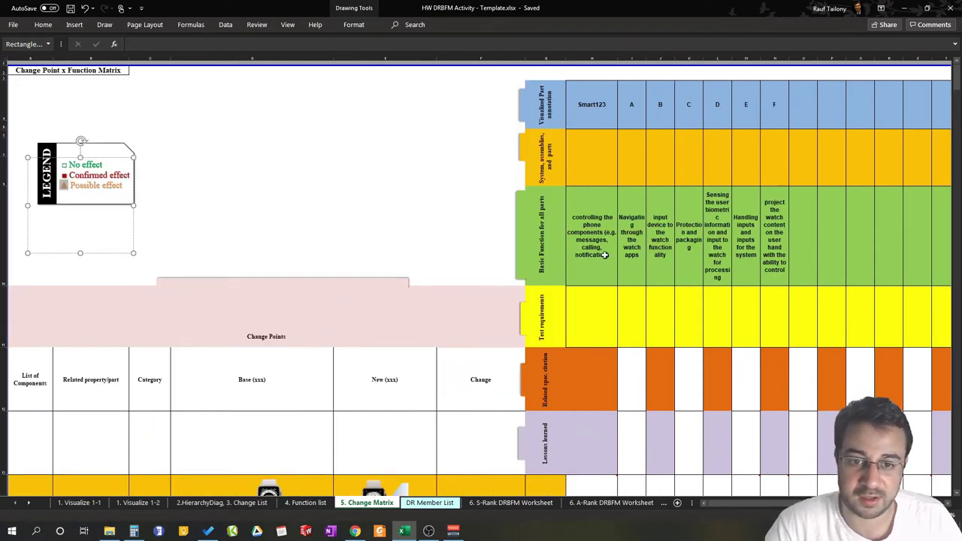
{"action": "left_click", "coordinate": [591, 220]}
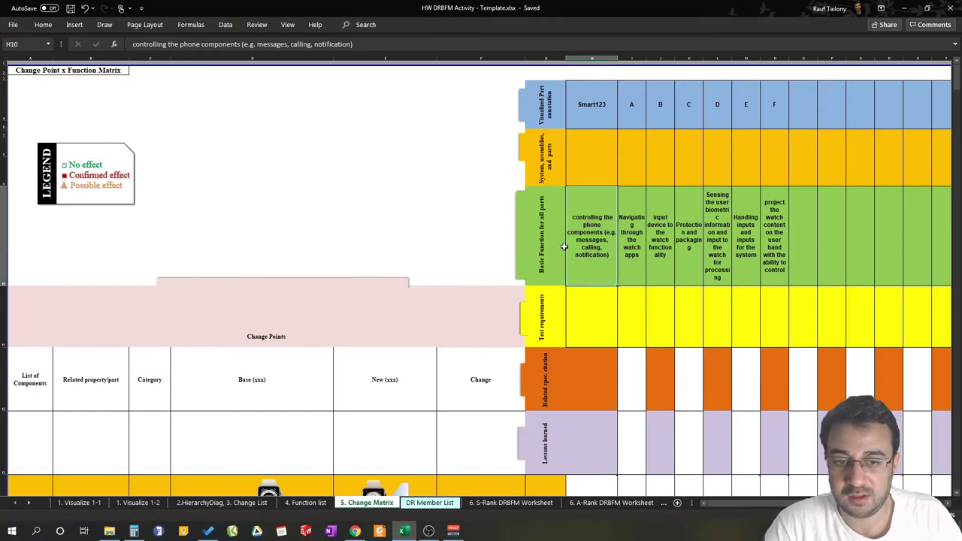
- Compare the basic functions and exploded-view references in the Function list with the Change Matrix's part annotation and basic function rows
{"action": "left_click", "coordinate": [321, 504]}
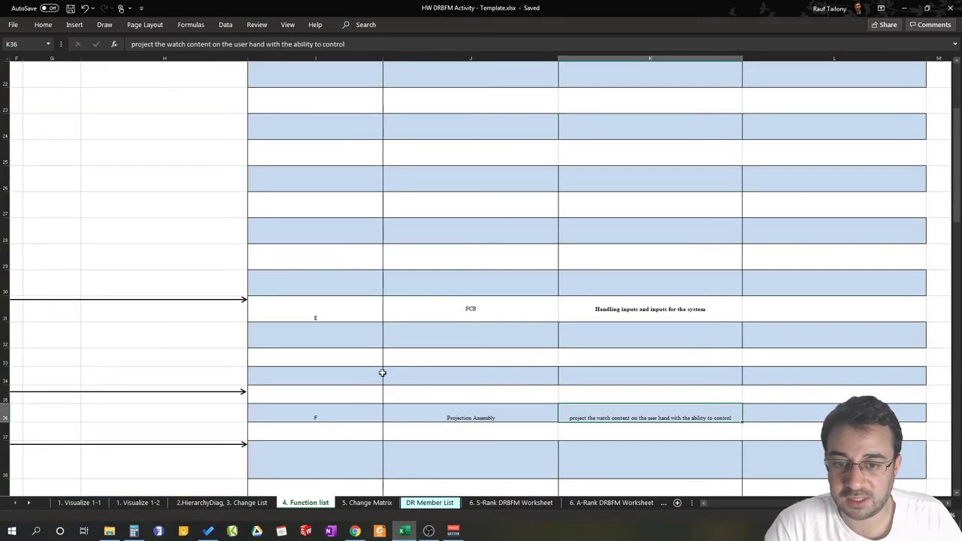
{"action": "scroll", "coordinate": [541, 273], "scroll_direction": "up", "scroll_amount": 10}
{"action": "left_click_drag", "start_coordinate": [617, 158], "coordinate": [628, 233]}
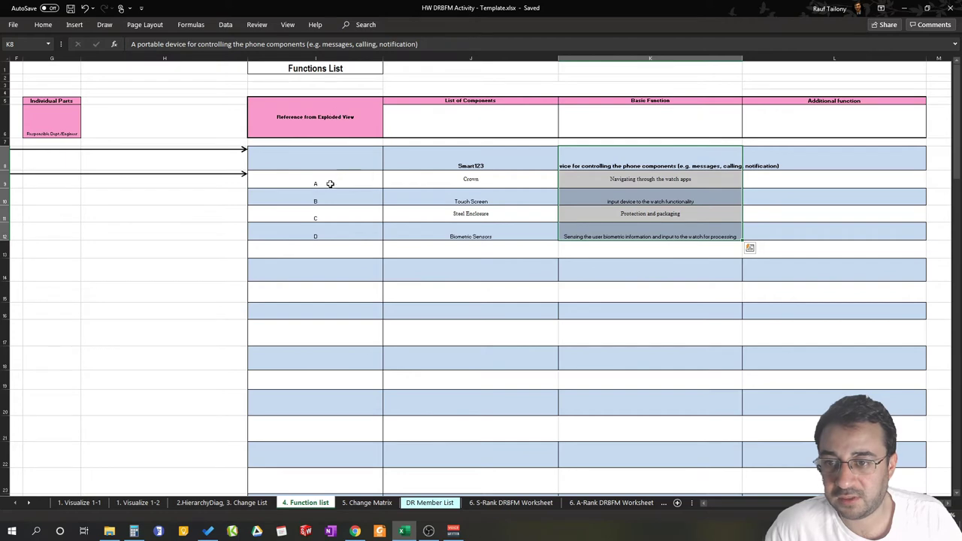
{"action": "left_click_drag", "start_coordinate": [316, 186], "coordinate": [316, 230]}
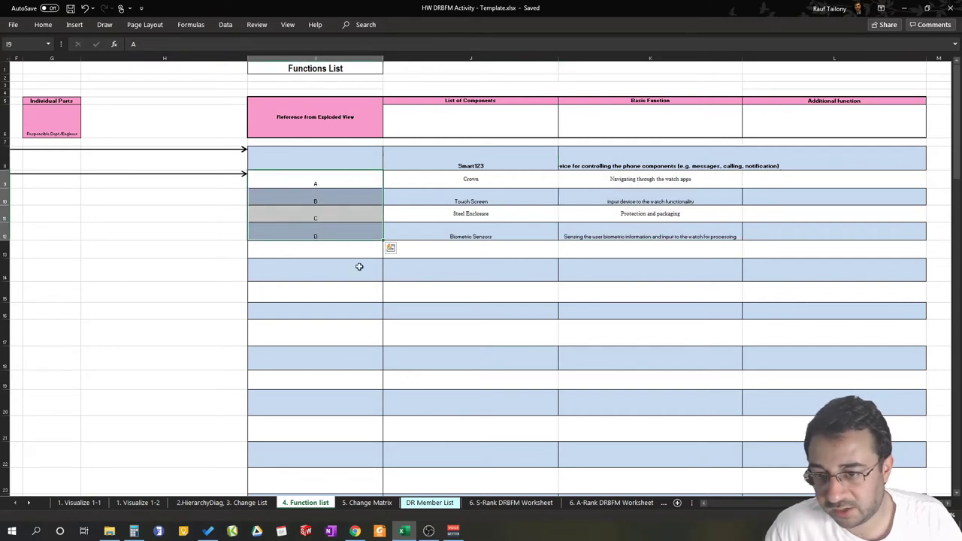
{"action": "left_click", "coordinate": [367, 502]}
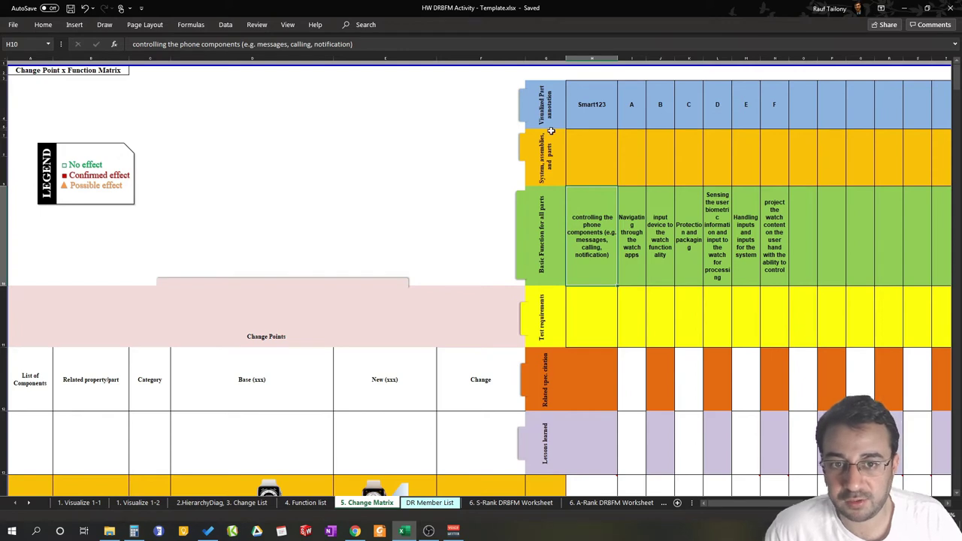
{"action": "left_click_drag", "start_coordinate": [596, 107], "coordinate": [761, 95]}
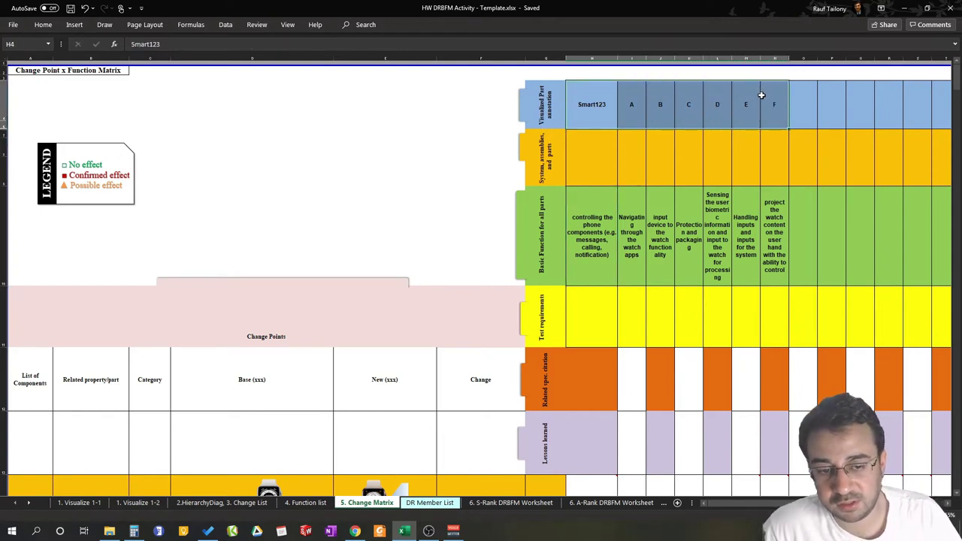
{"action": "left_click", "coordinate": [598, 234]}
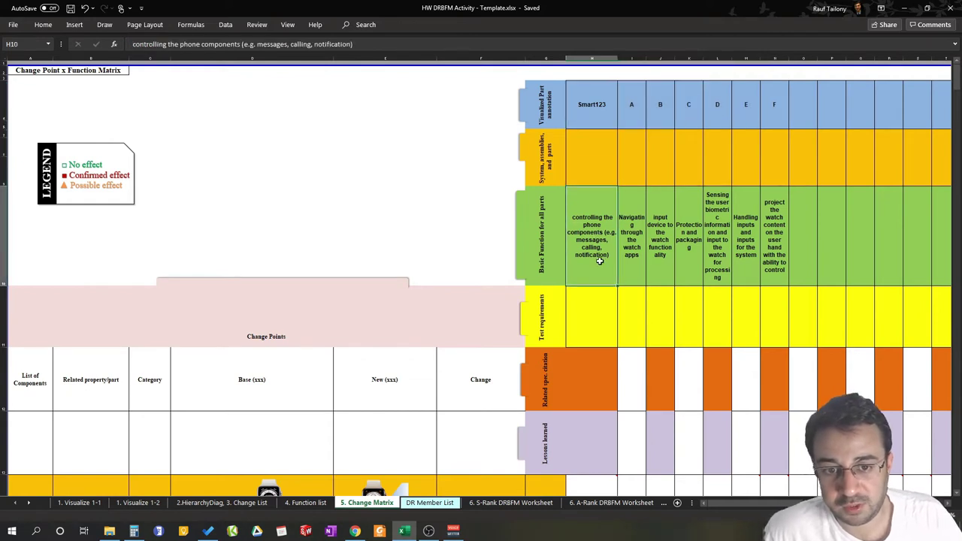
{"action": "left_click", "coordinate": [603, 101]}
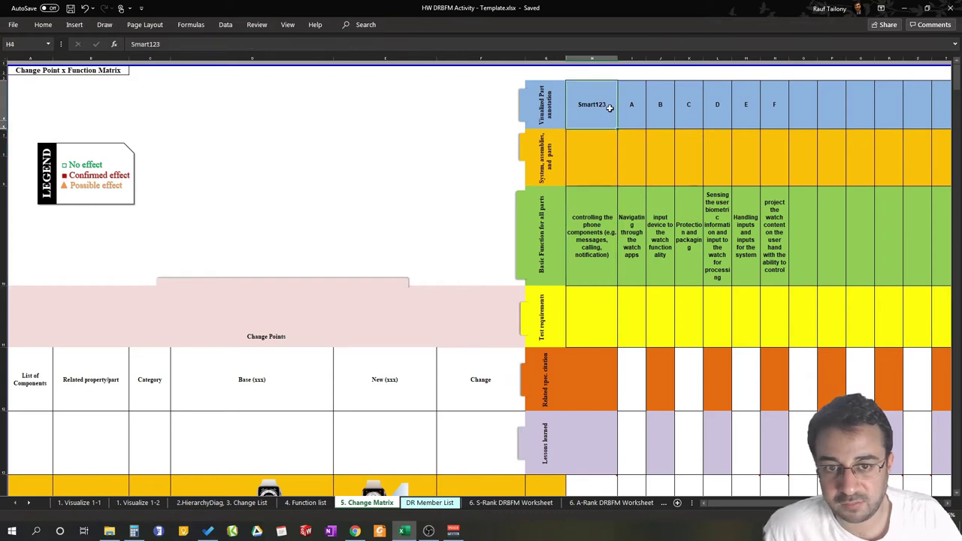
- Examine each part's basic function together with the visualized part annotations Smart123 and A to F in the matrix header
{"action": "left_click", "coordinate": [633, 224]}
{"action": "left_click", "coordinate": [660, 234]}
{"action": "left_click", "coordinate": [687, 237]}
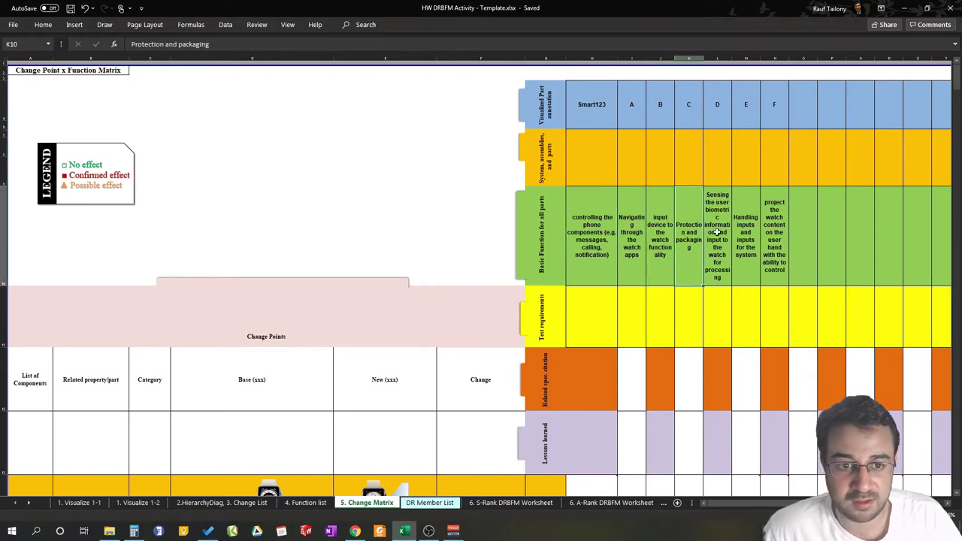
{"action": "left_click", "coordinate": [718, 233]}
{"action": "left_click", "coordinate": [749, 230]}
{"action": "left_click", "coordinate": [774, 228]}
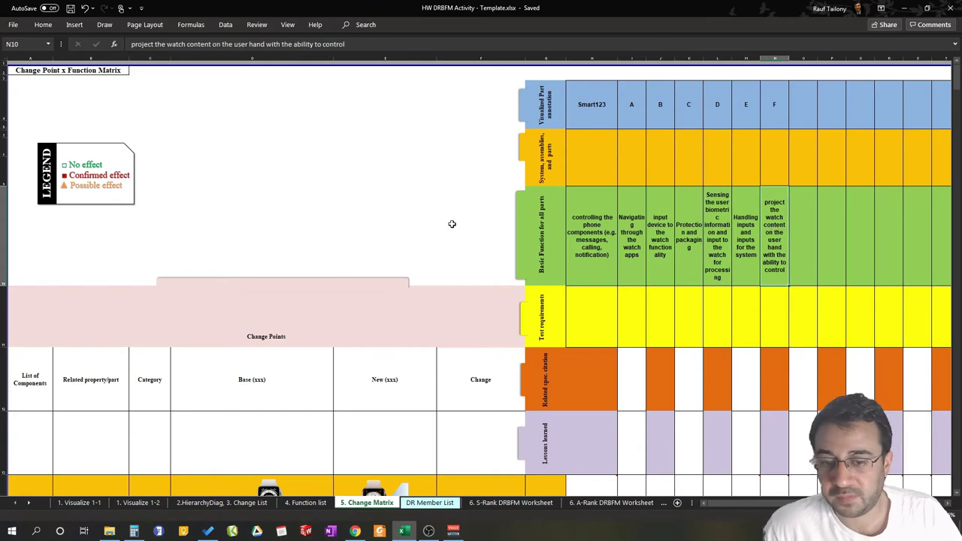
{"action": "scroll", "coordinate": [452, 224], "scroll_direction": "down", "scroll_amount": 2}
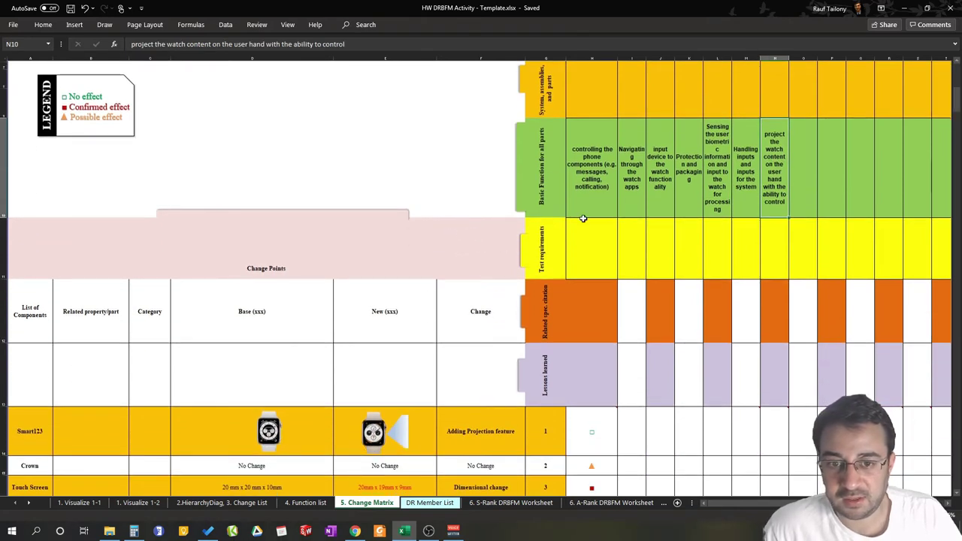
{"action": "scroll", "coordinate": [571, 188], "scroll_direction": "up", "scroll_amount": 1}
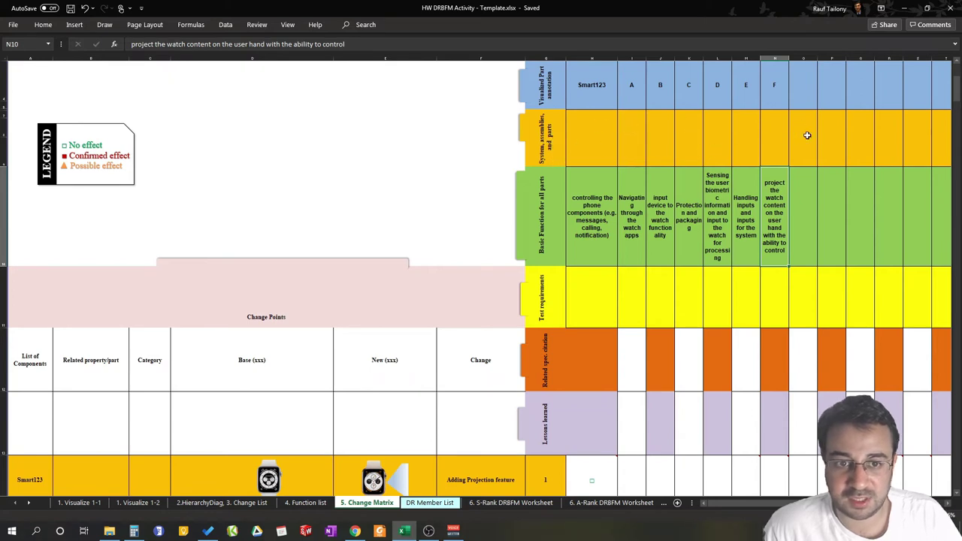
{"action": "scroll", "coordinate": [607, 119], "scroll_direction": "up", "scroll_amount": 1}
{"action": "left_click", "coordinate": [607, 120]}
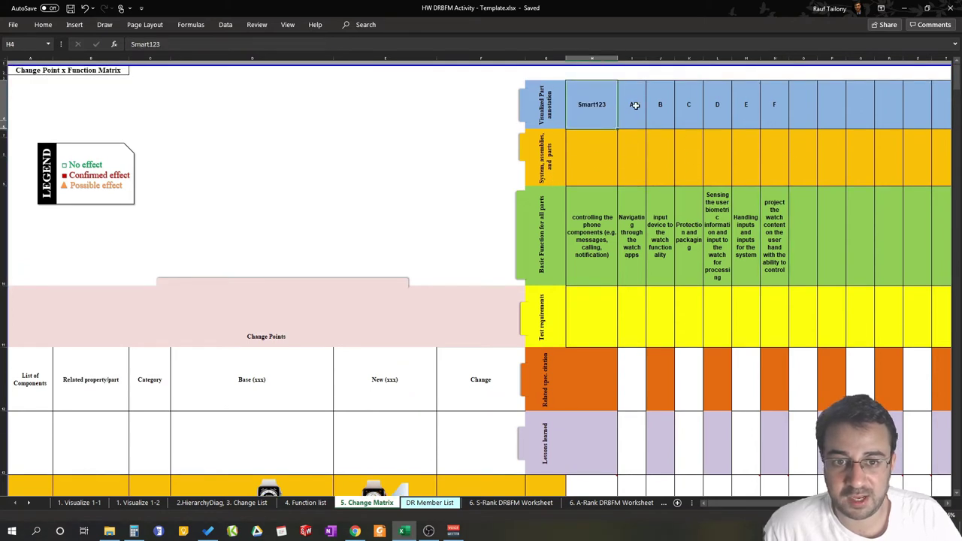
{"action": "left_click", "coordinate": [635, 105]}
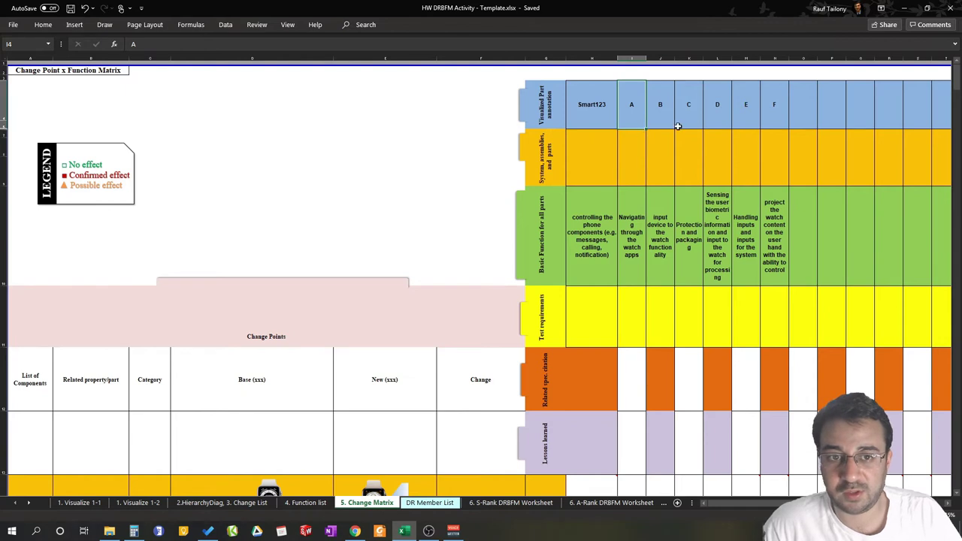
{"action": "left_click", "coordinate": [664, 117]}
{"action": "left_click", "coordinate": [690, 118]}
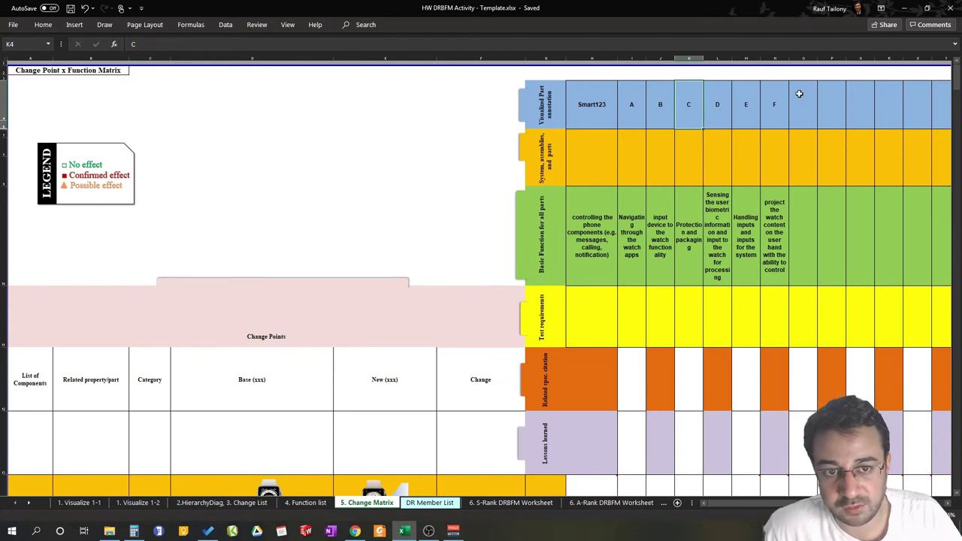
{"action": "left_click", "coordinate": [589, 104]}
{"action": "left_click", "coordinate": [579, 234]}
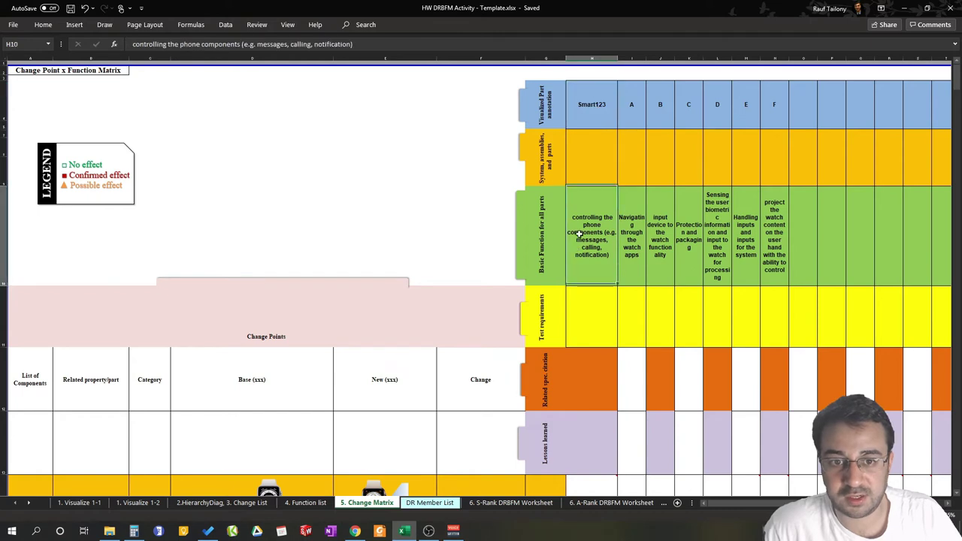
- Examine the Test requirements, Related spec. citation and Lessons learned rows across the function columns
{"action": "scroll", "coordinate": [614, 279], "scroll_direction": "down", "scroll_amount": 2}
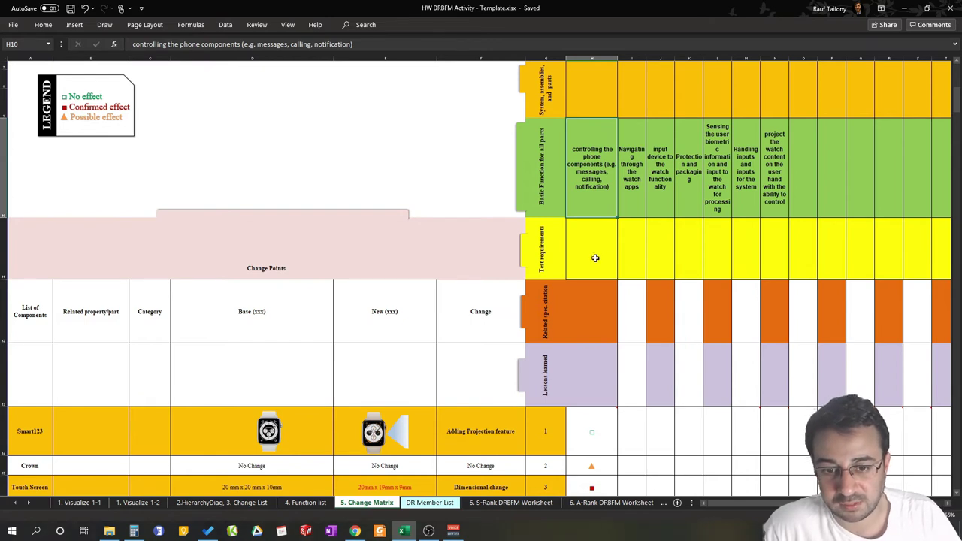
{"action": "left_click_drag", "start_coordinate": [595, 258], "coordinate": [754, 234]}
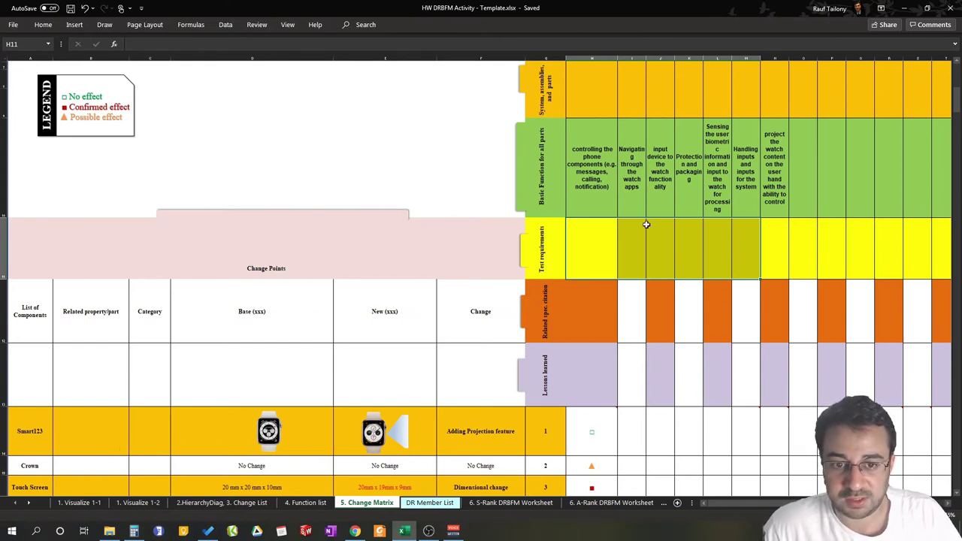
{"action": "left_click", "coordinate": [611, 241]}
{"action": "left_click", "coordinate": [625, 240]}
{"action": "scroll", "coordinate": [615, 239], "scroll_direction": "down", "scroll_amount": 1}
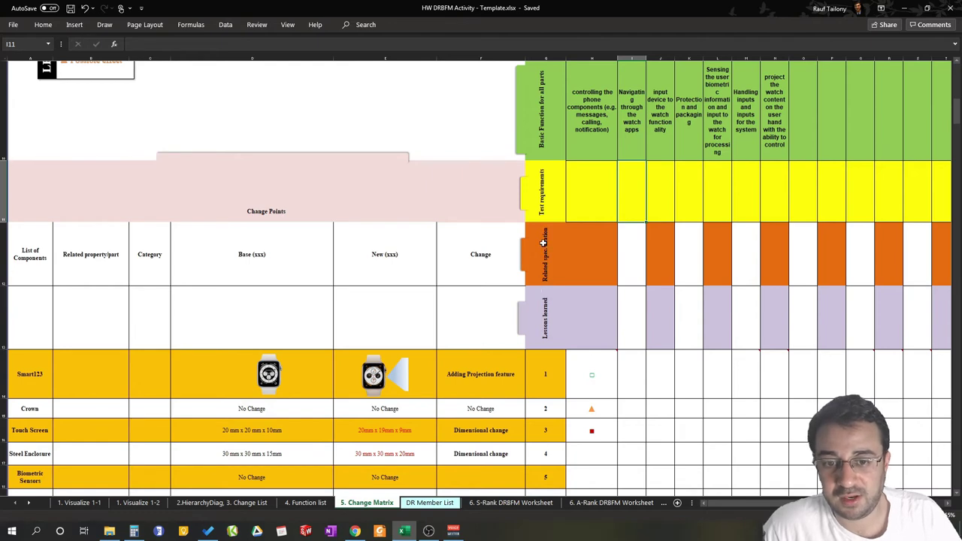
{"action": "left_click", "coordinate": [587, 247]}
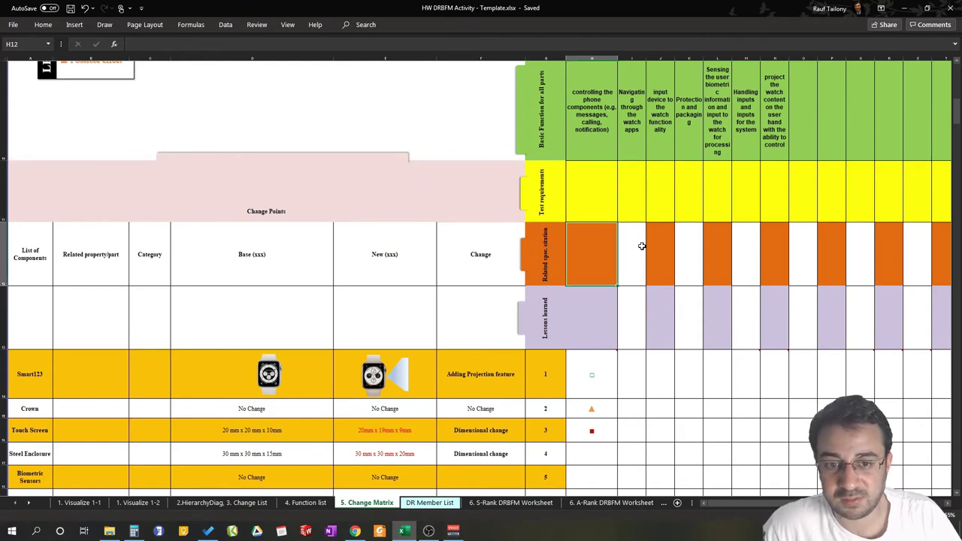
{"action": "left_click", "coordinate": [640, 245]}
{"action": "left_click", "coordinate": [688, 243]}
{"action": "left_click", "coordinate": [723, 241]}
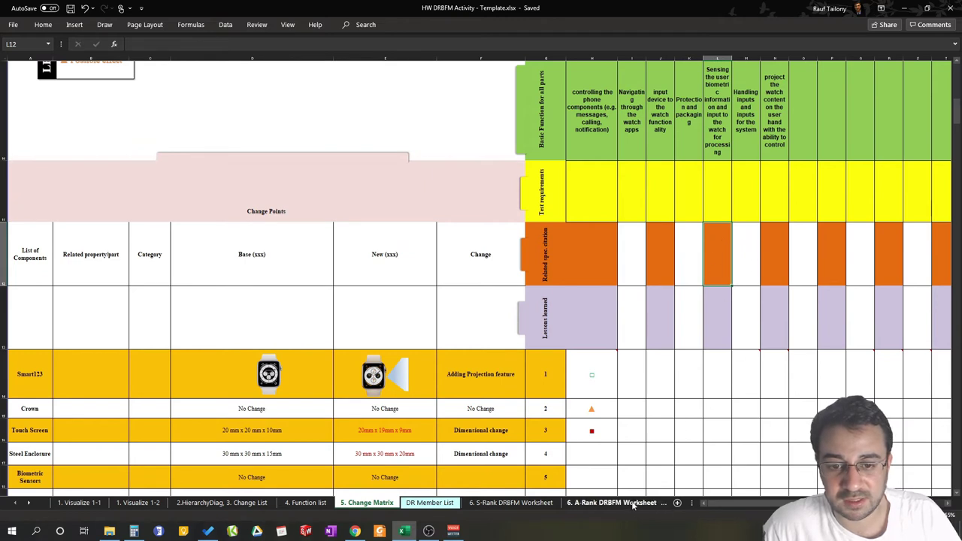
{"action": "left_click", "coordinate": [576, 304]}
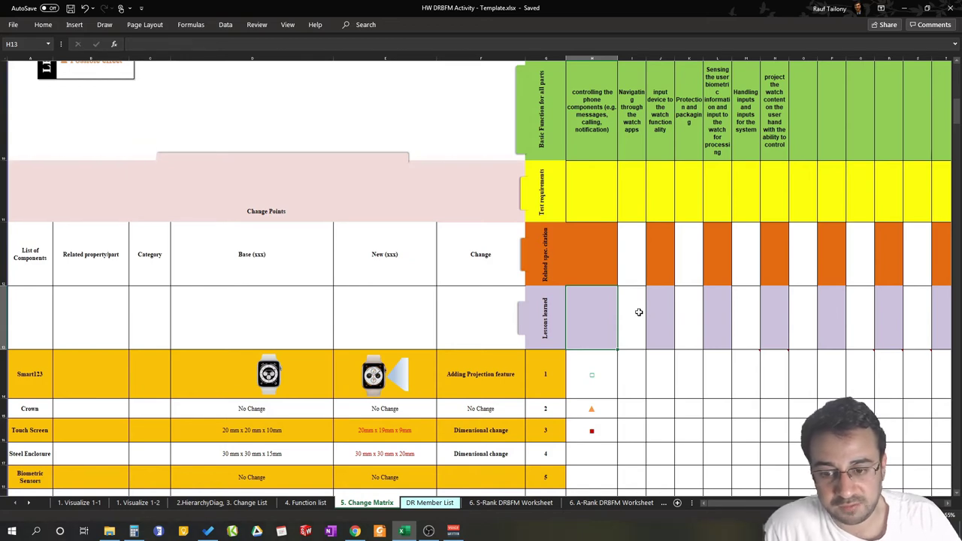
{"action": "left_click", "coordinate": [640, 312]}
{"action": "left_click", "coordinate": [655, 312]}
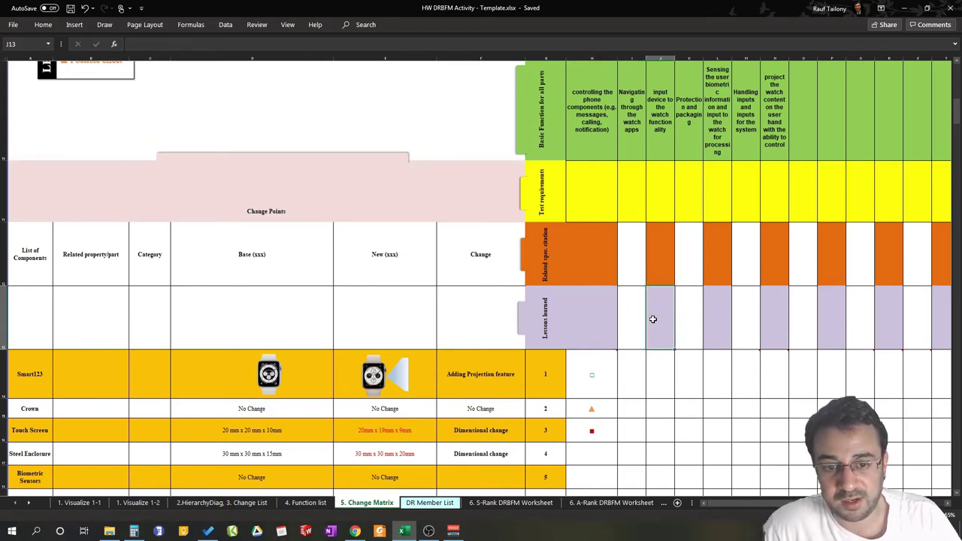
{"action": "left_click", "coordinate": [664, 380]}
{"action": "left_click", "coordinate": [668, 408]}
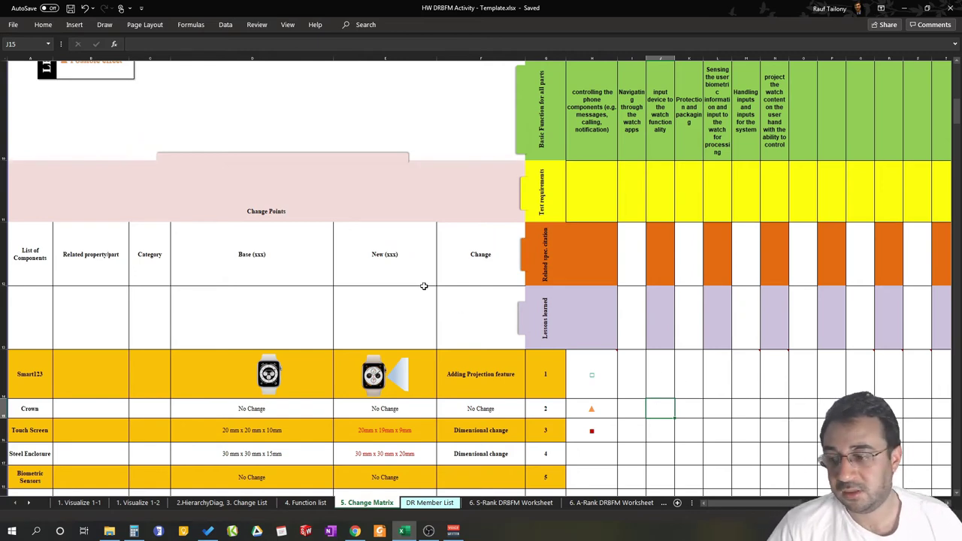
- Examine the change point rows, comparing Smart123's base and new pictures, change description and first effect mark with the legend
{"action": "scroll", "coordinate": [356, 298], "scroll_direction": "down", "scroll_amount": 3}
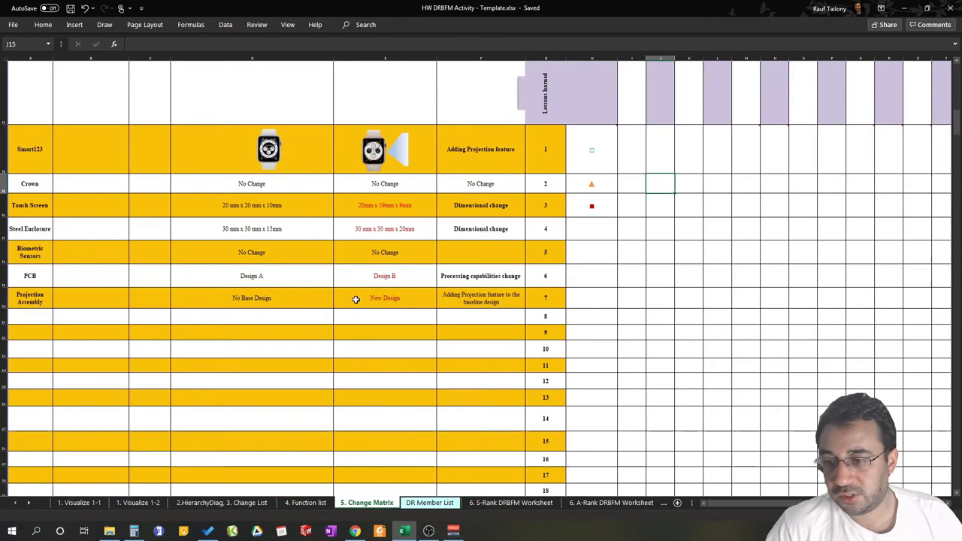
{"action": "scroll", "coordinate": [256, 299], "scroll_direction": "up", "scroll_amount": 4}
{"action": "scroll", "coordinate": [211, 251], "scroll_direction": "down", "scroll_amount": 1}
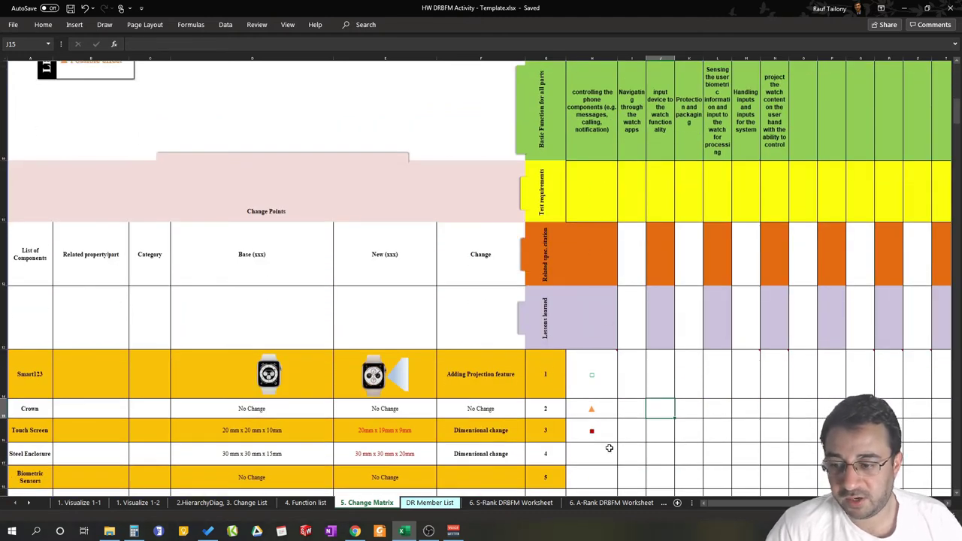
{"action": "left_click", "coordinate": [36, 375]}
{"action": "left_click", "coordinate": [280, 373]}
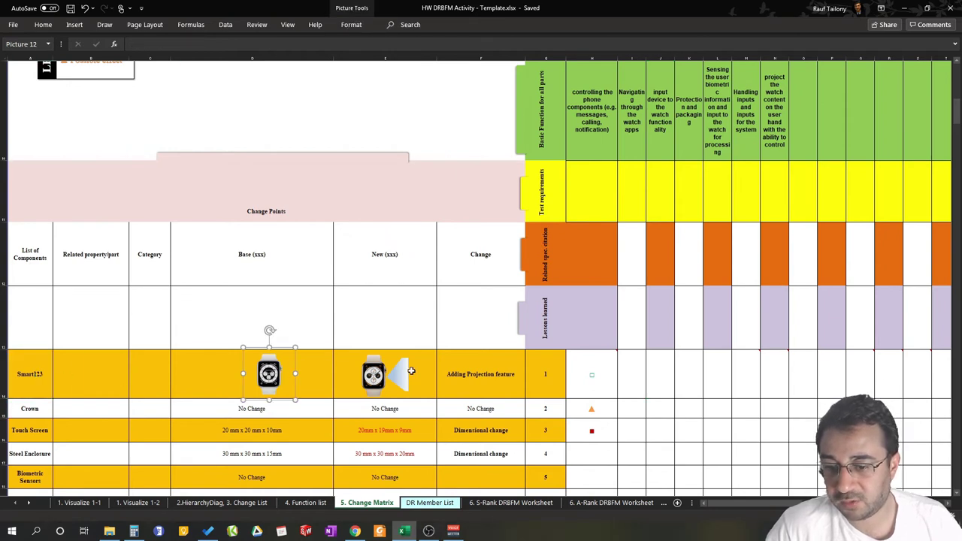
{"action": "left_click", "coordinate": [381, 366]}
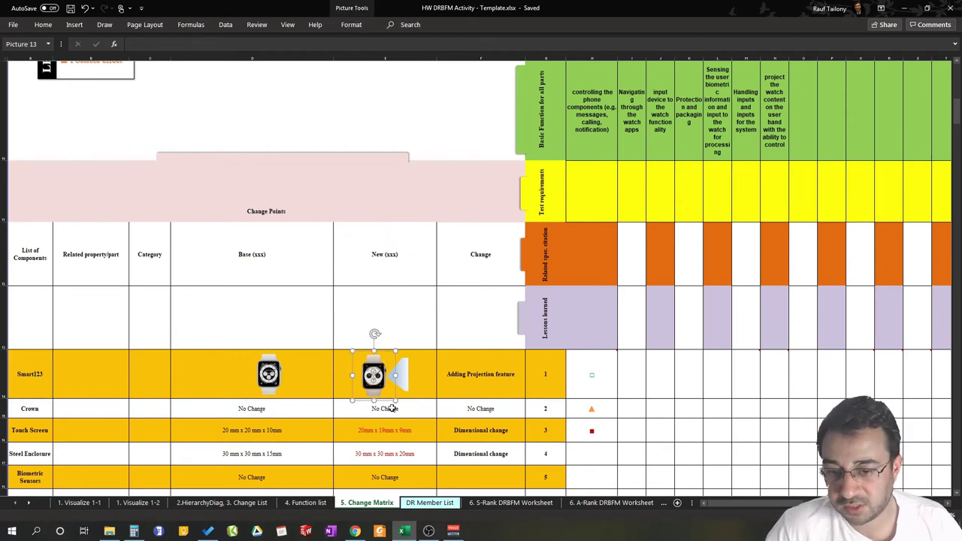
{"action": "left_click", "coordinate": [497, 380]}
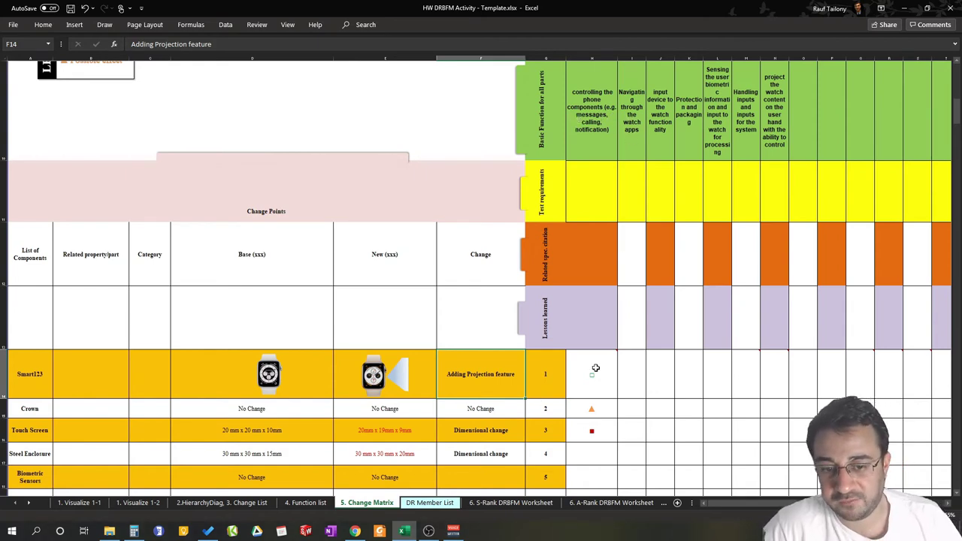
{"action": "mouse_move", "coordinate": [595, 370]}
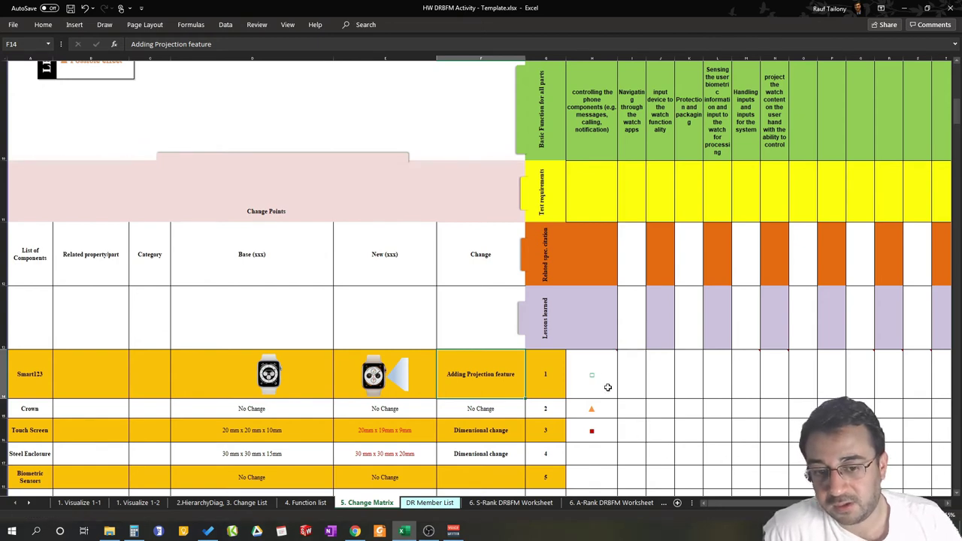
{"action": "scroll", "coordinate": [172, 265], "scroll_direction": "up", "scroll_amount": 1}
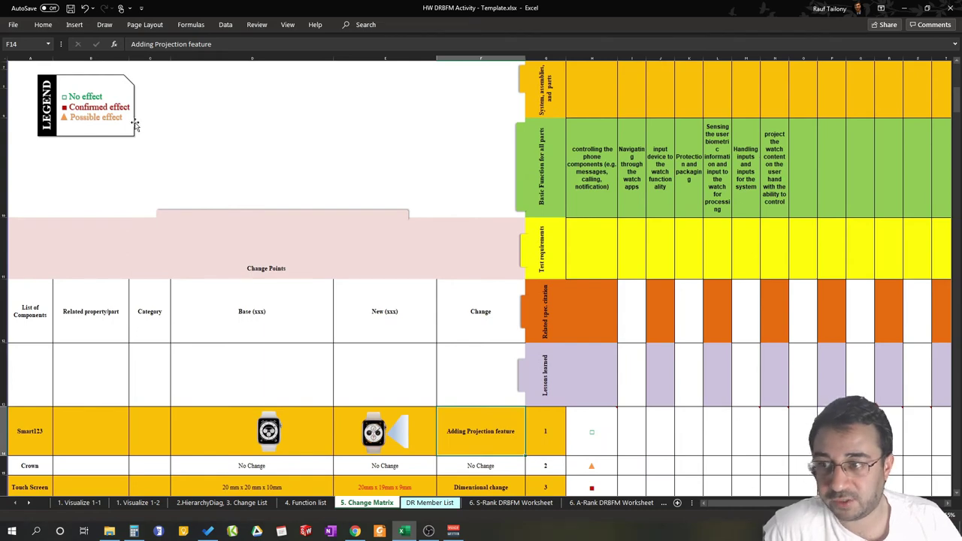
{"action": "scroll", "coordinate": [425, 296], "scroll_direction": "down", "scroll_amount": 1}
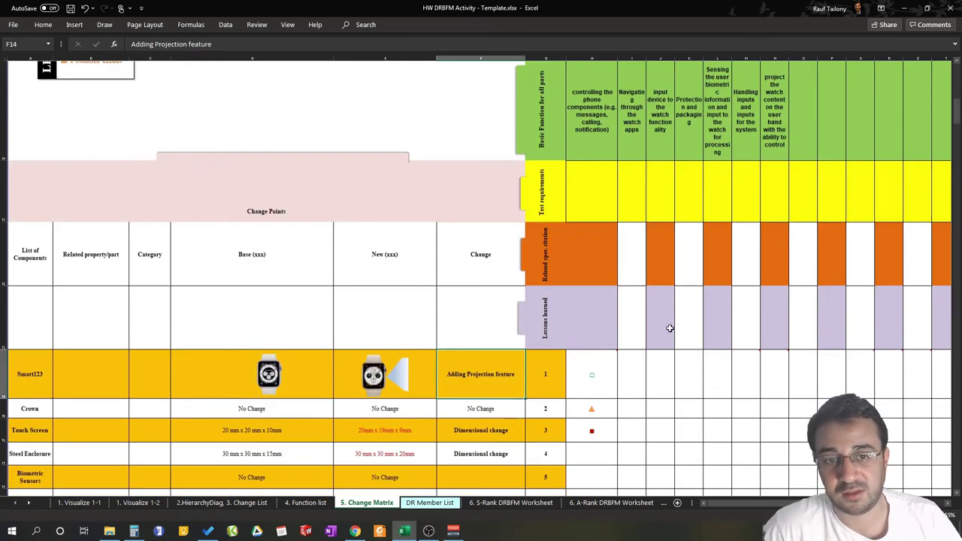
{"action": "mouse_move", "coordinate": [592, 390]}
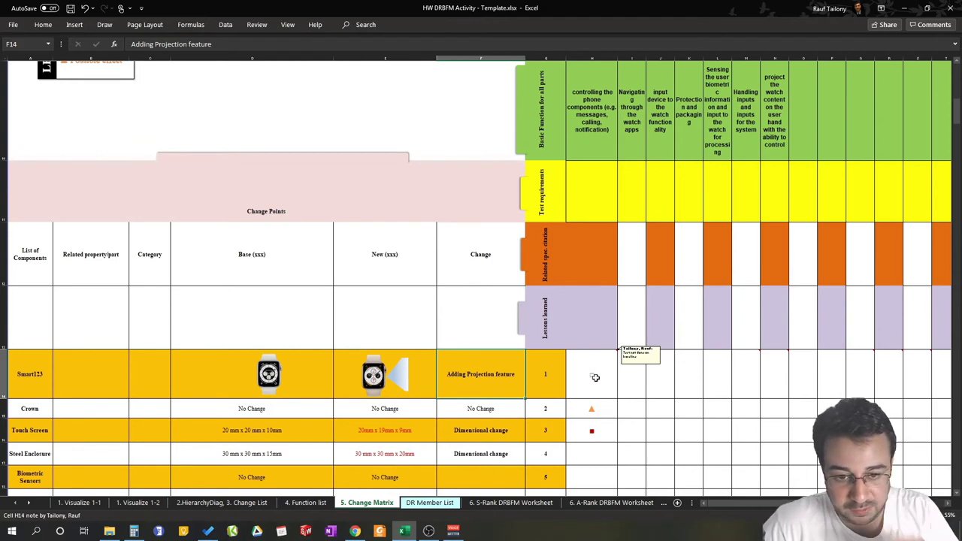
{"action": "left_click", "coordinate": [600, 378]}
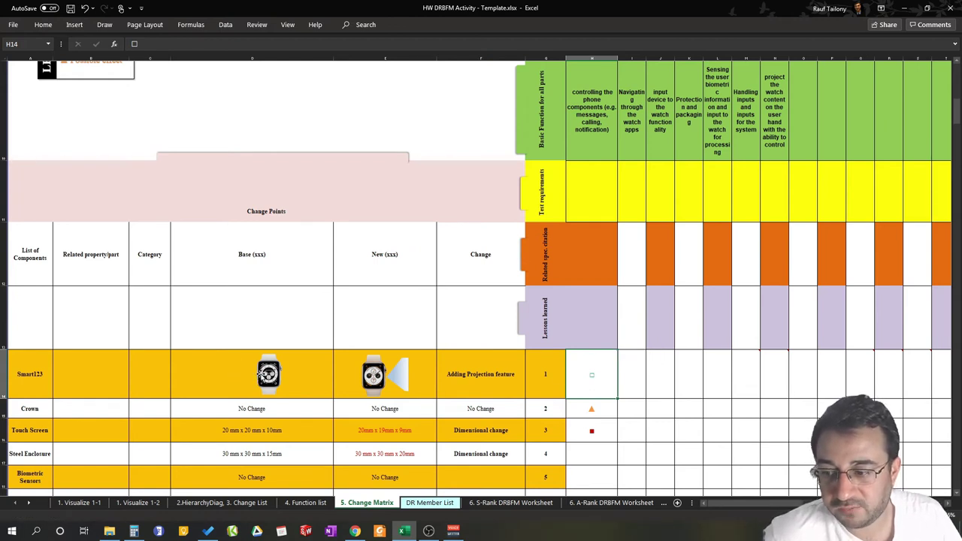
{"action": "left_click", "coordinate": [272, 375]}
{"action": "left_click", "coordinate": [361, 376]}
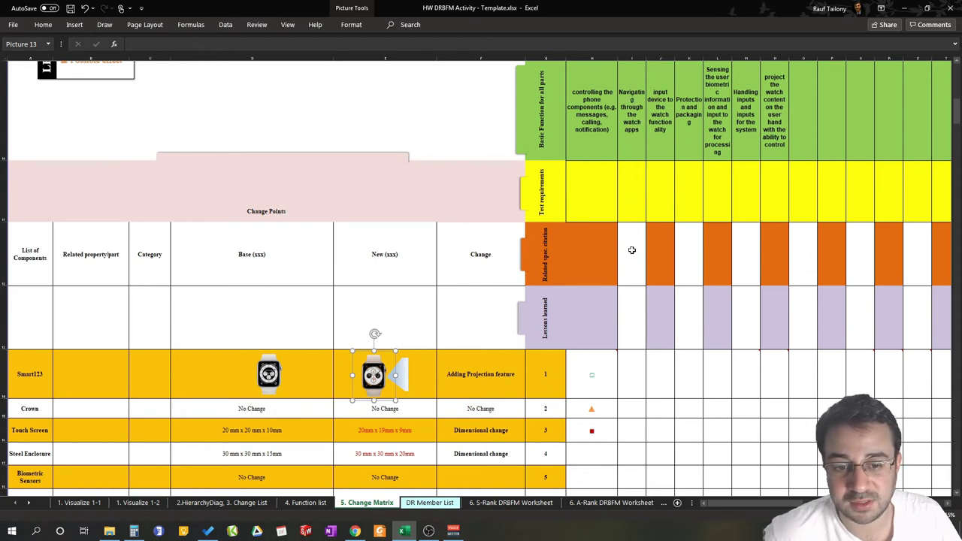
- Copy Smart123's No effect symbol into its cells for navigating through the watch apps and input device to the watch functionality
{"action": "left_click", "coordinate": [629, 375]}
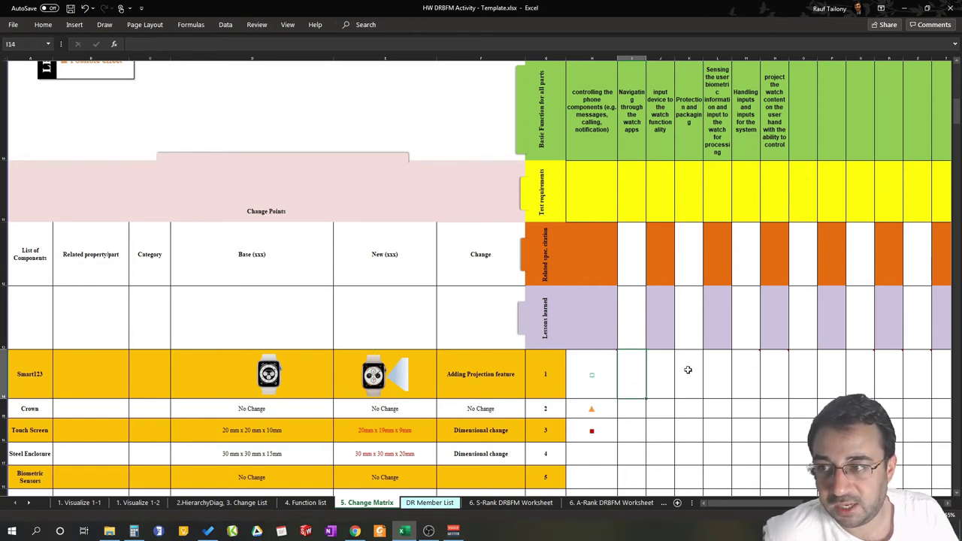
{"action": "left_click", "coordinate": [587, 374]}
{"action": "key", "text": "ctrl+c"}
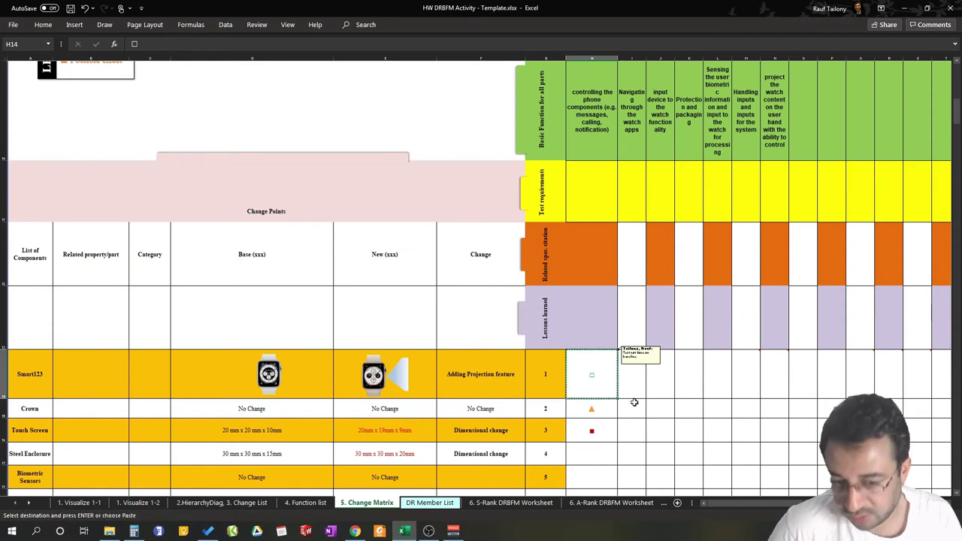
{"action": "left_click", "coordinate": [629, 376]}
{"action": "key", "text": "ctrl+v"}
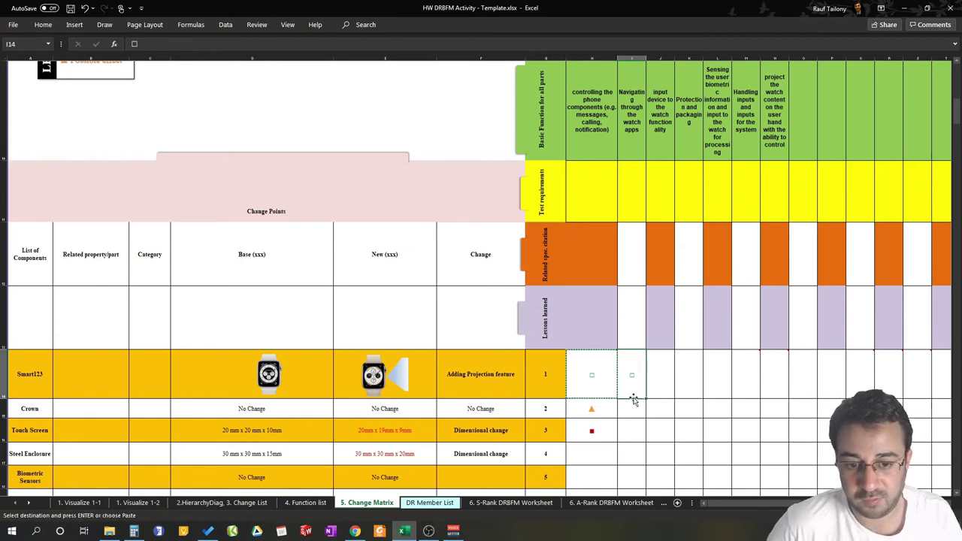
{"action": "mouse_move", "coordinate": [632, 380]}
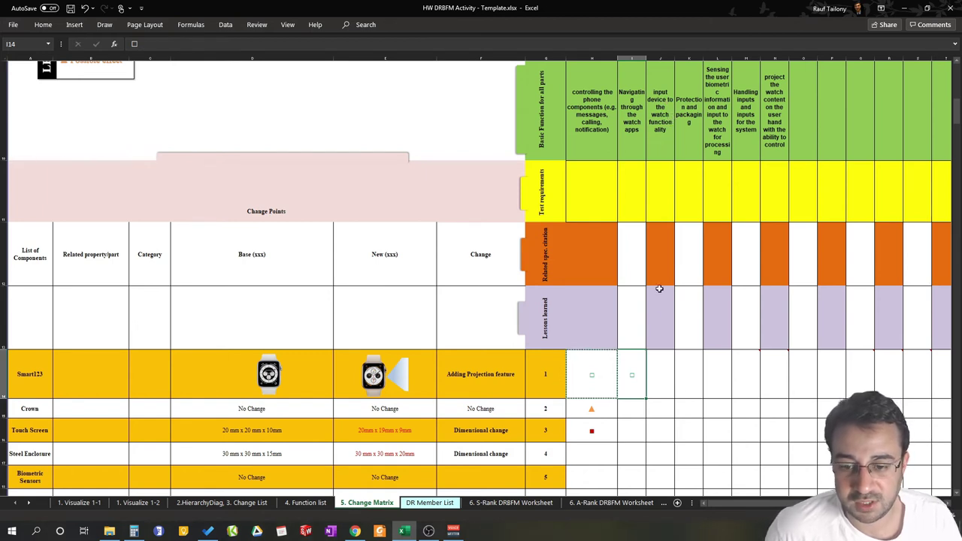
{"action": "left_click", "coordinate": [656, 369]}
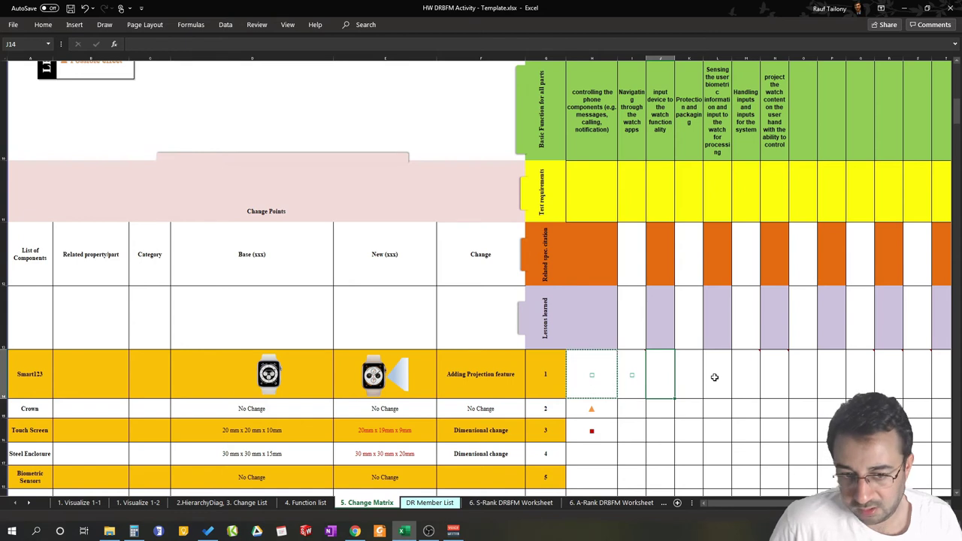
{"action": "key", "text": "ctrl+v"}
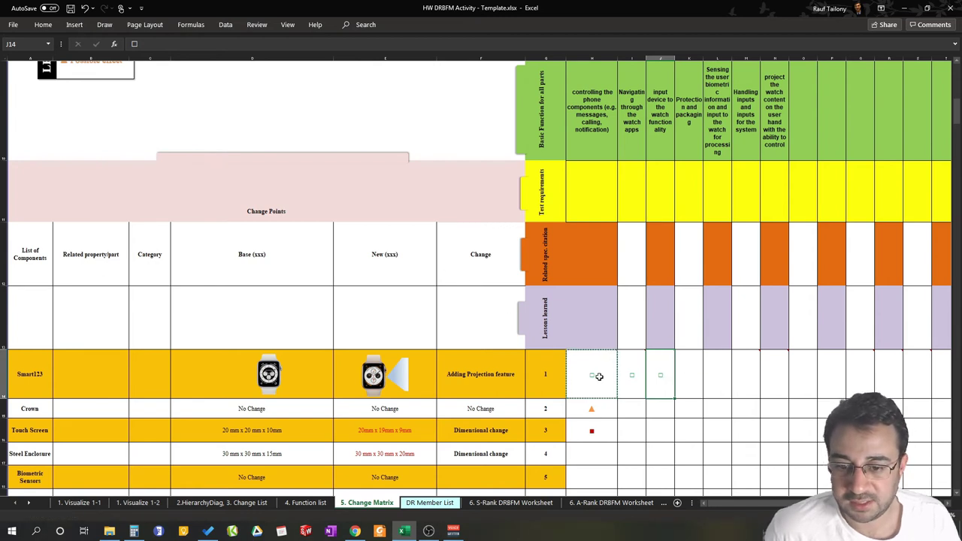
- Copy the Crown row's Possible effect triangle into the Smart123 row under the Protection and packaging function
{"action": "left_click", "coordinate": [593, 409]}
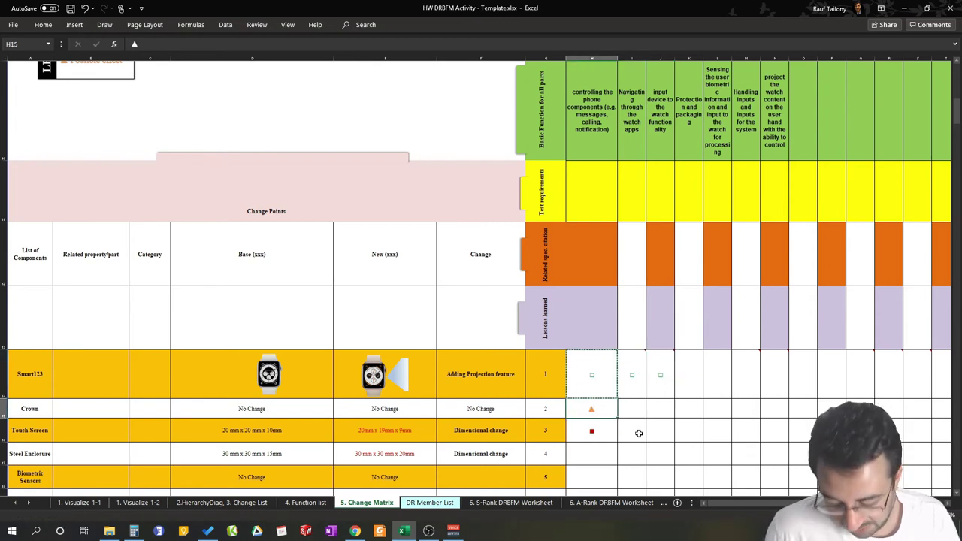
{"action": "key", "text": "ctrl+c"}
{"action": "left_click", "coordinate": [687, 376]}
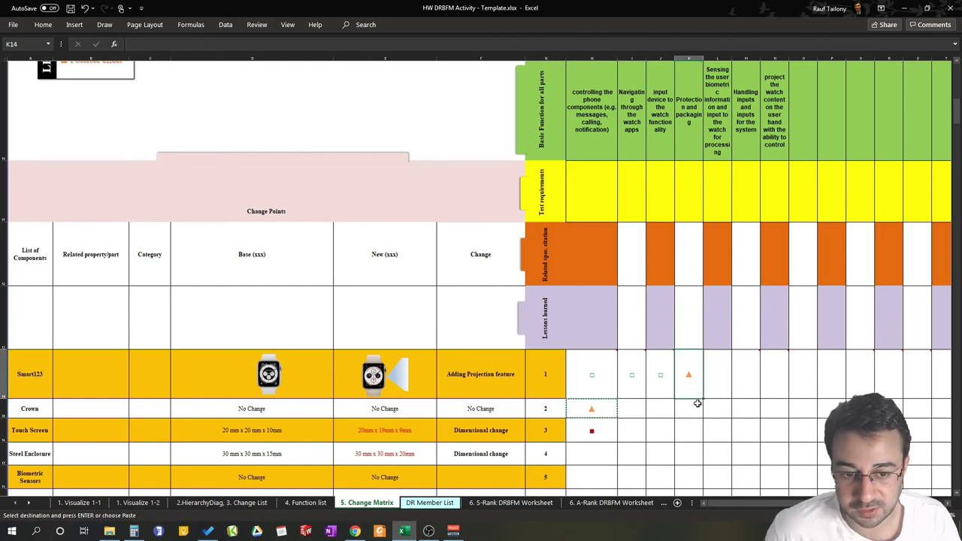
- Add the comment "Implementation concern (size)" to the Smart123 cell under the Protection and packaging function
{"action": "right_click", "coordinate": [692, 368]}
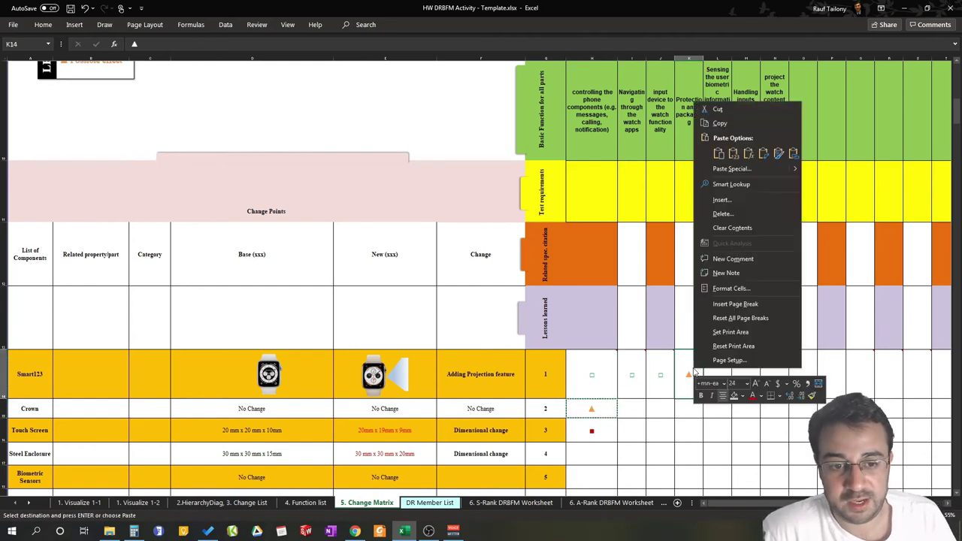
{"action": "left_click", "coordinate": [728, 260]}
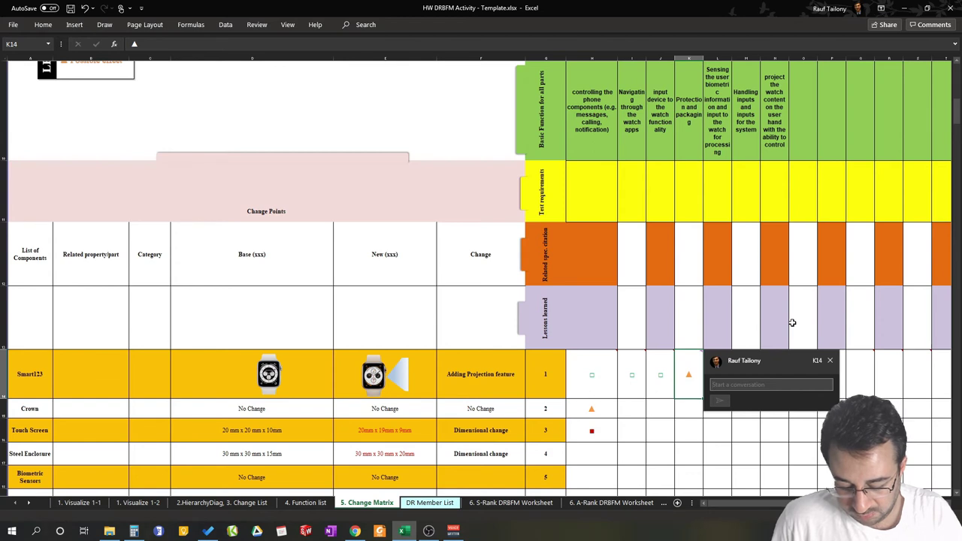
{"action": "type", "text": "Implemen"}
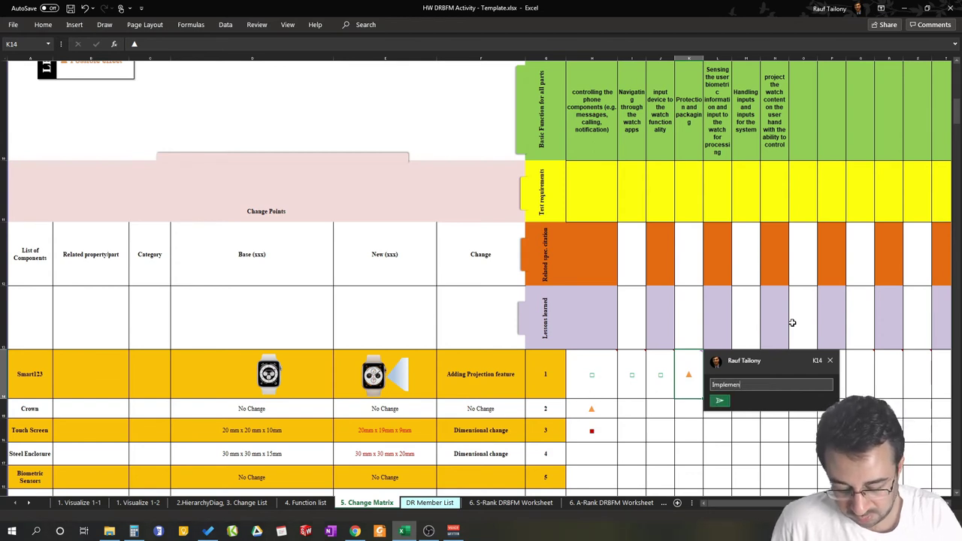
{"action": "type", "text": "tation concern ("}
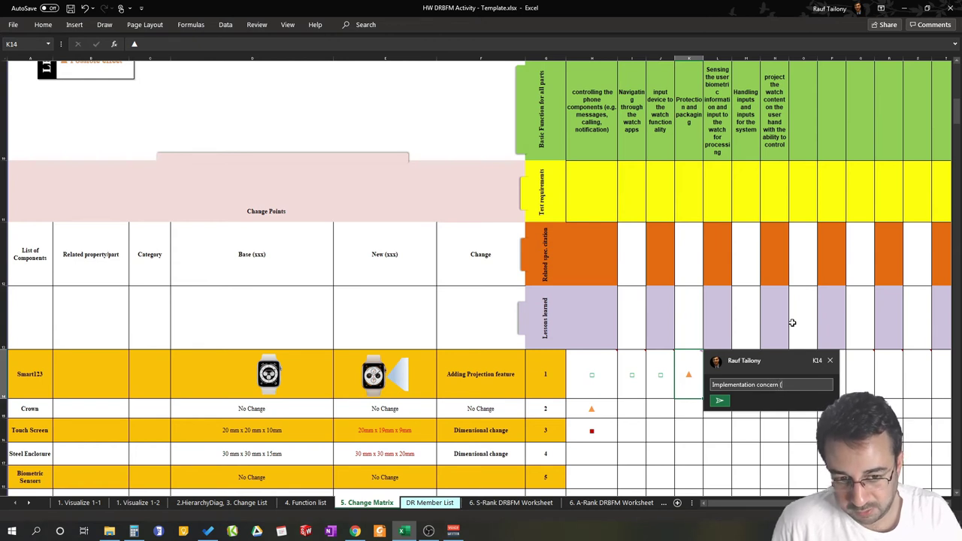
{"action": "type", "text": "size"}
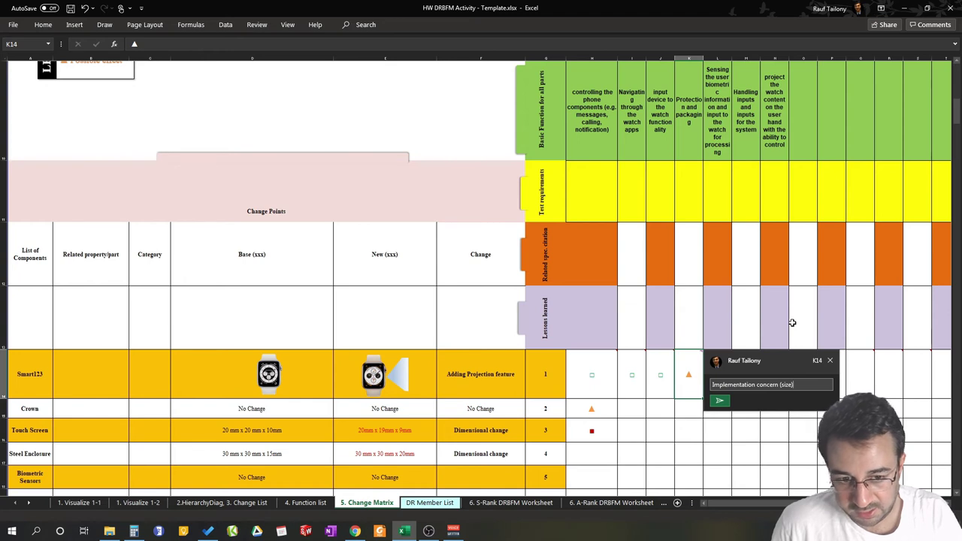
{"action": "type", "text": ")"}
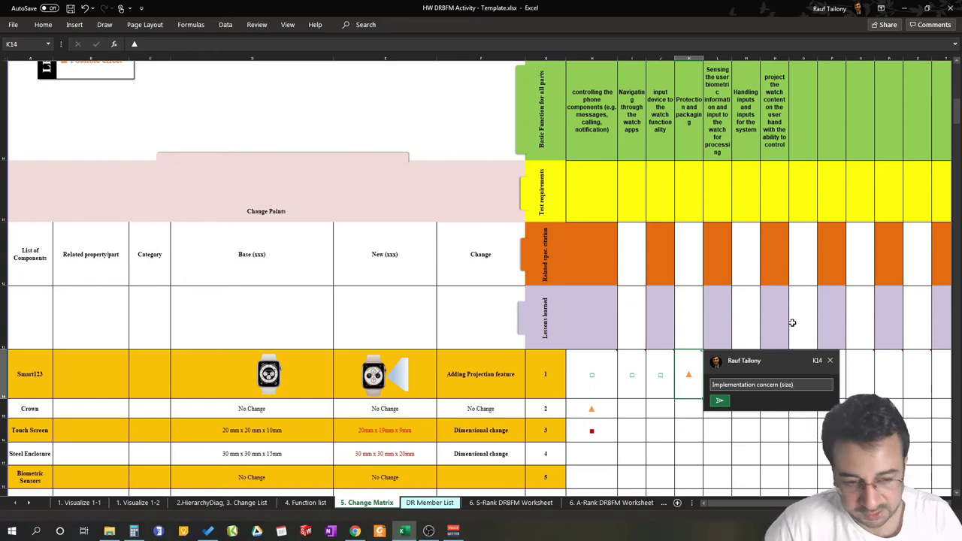
{"action": "left_click", "coordinate": [720, 401]}
{"action": "left_click", "coordinate": [859, 352]}
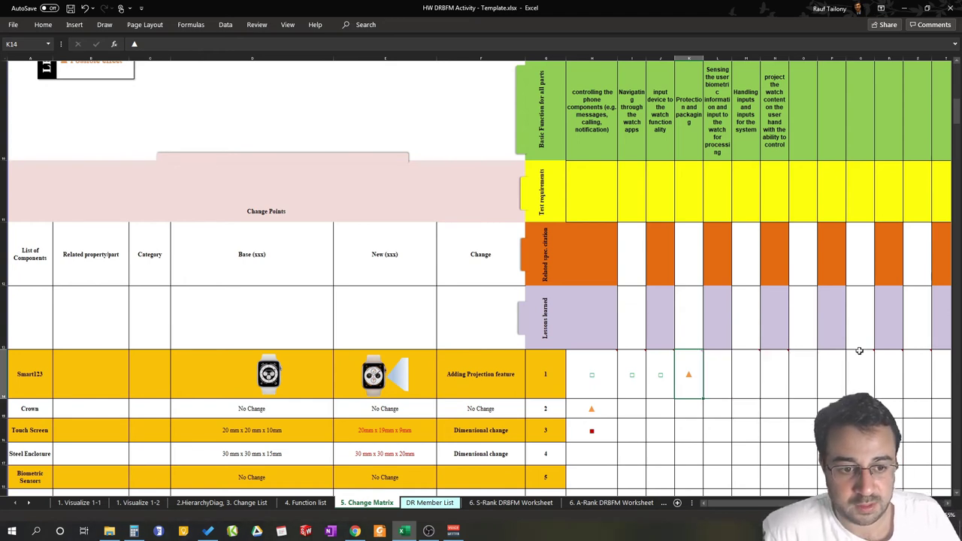
- Copy Smart123's No effect symbol into its cell for sensing the user biometric information
{"action": "left_click", "coordinate": [687, 435]}
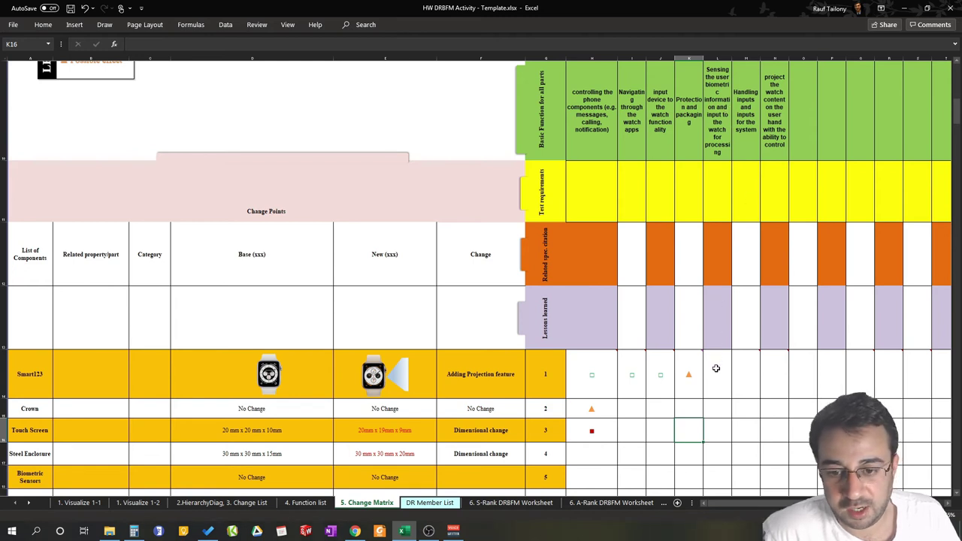
{"action": "left_click", "coordinate": [660, 383]}
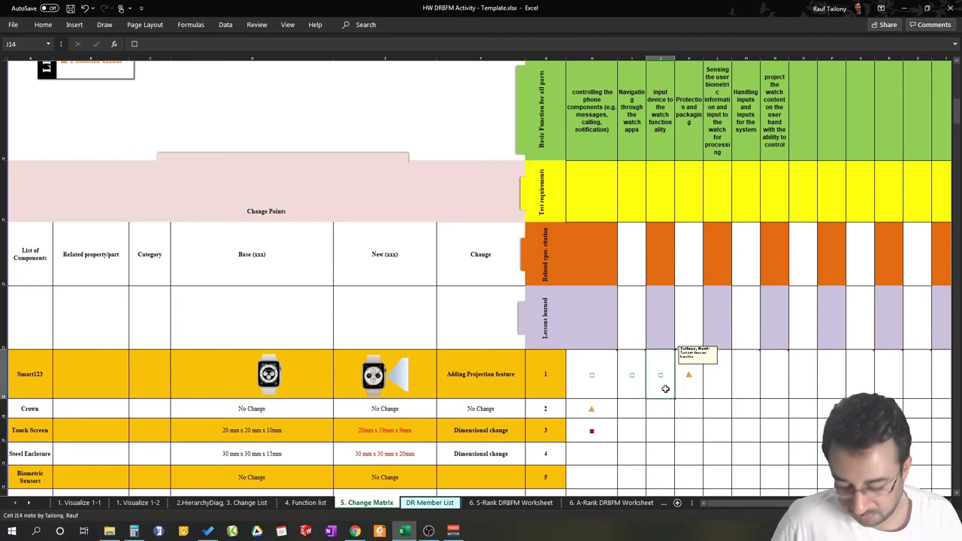
{"action": "key", "text": "ctrl+c"}
{"action": "left_click", "coordinate": [722, 389]}
{"action": "key", "text": "ctrl+v"}
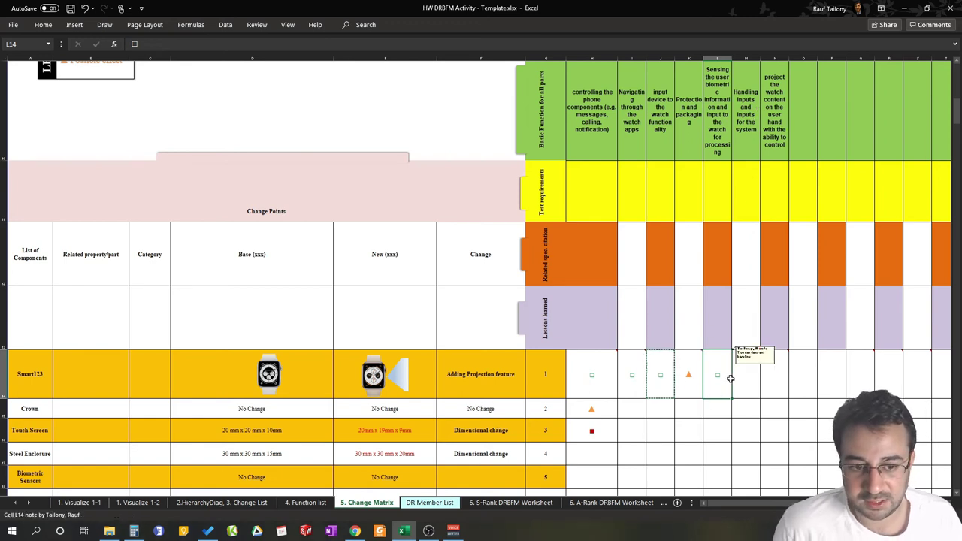
- Copy Smart123's Possible effect triangle into its cell for handling inputs for the system
{"action": "mouse_move", "coordinate": [749, 372]}
{"action": "key", "text": "Left"}
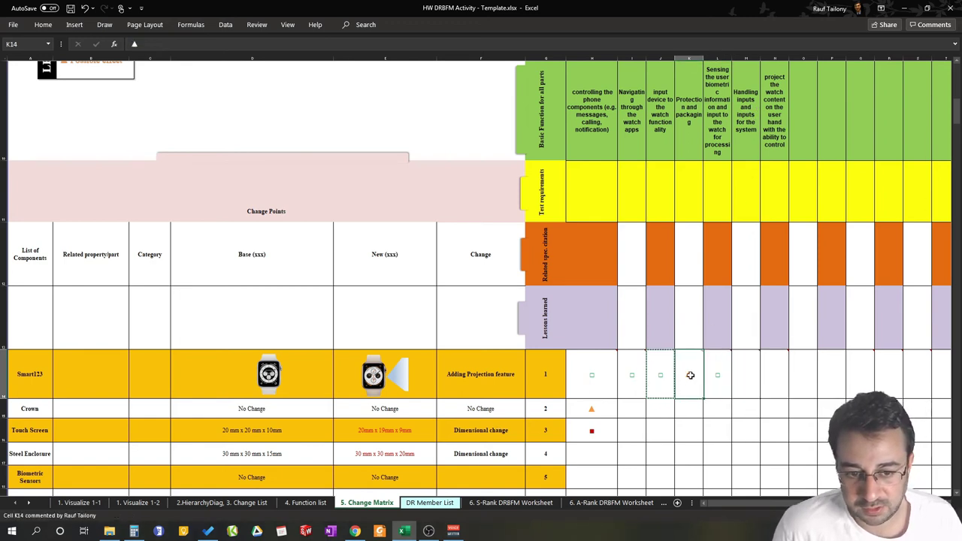
{"action": "key", "text": "ctrl+c"}
{"action": "left_click", "coordinate": [744, 372]}
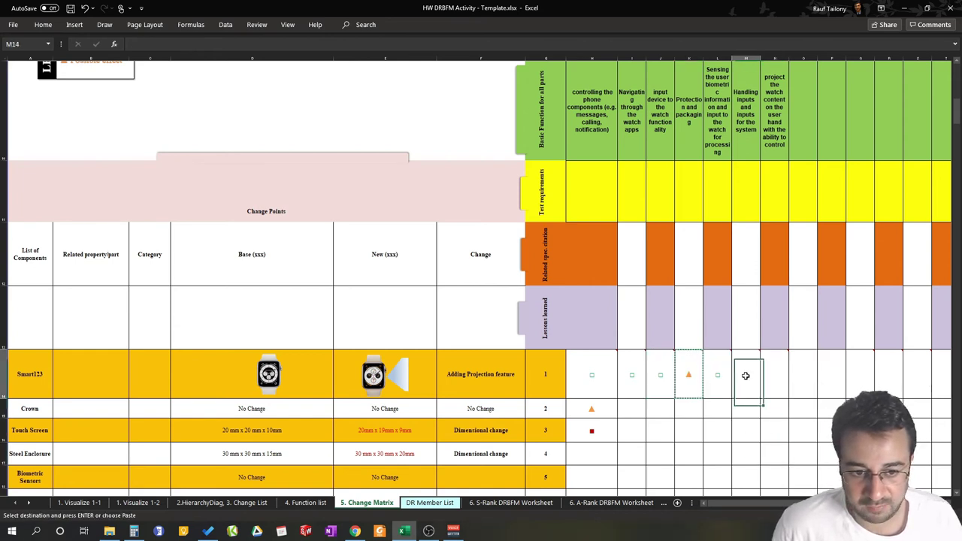
{"action": "key", "text": "ctrl+v"}
{"action": "key", "text": "ctrl+v"}
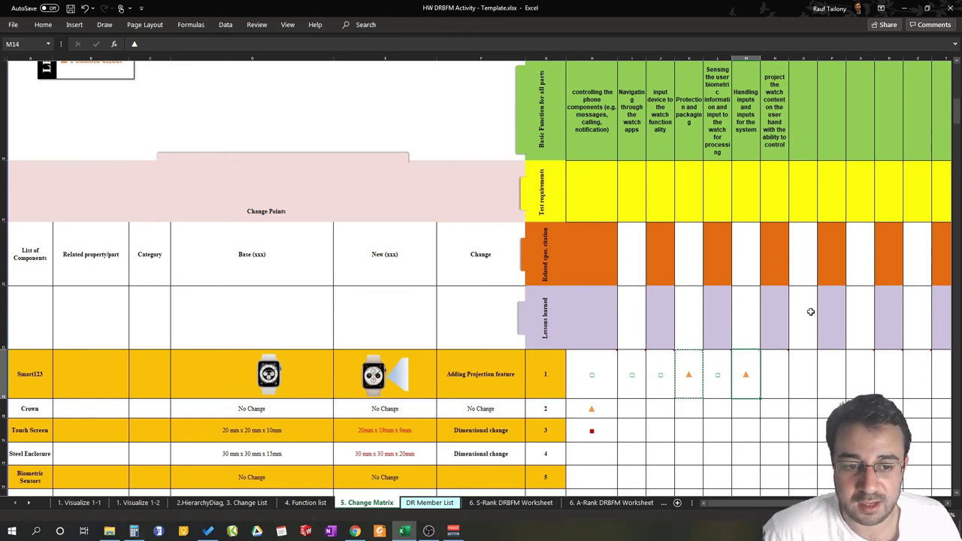
- Fill the Crown row with the No effect symbol from controlling the phone components through handling inputs for the system
{"action": "mouse_move", "coordinate": [772, 394]}
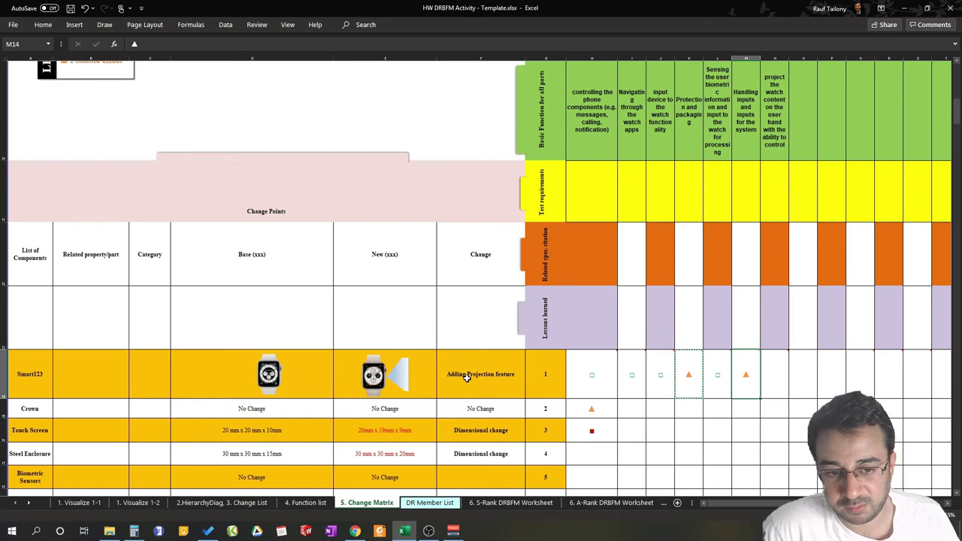
{"action": "scroll", "coordinate": [470, 377], "scroll_direction": "down", "scroll_amount": 5}
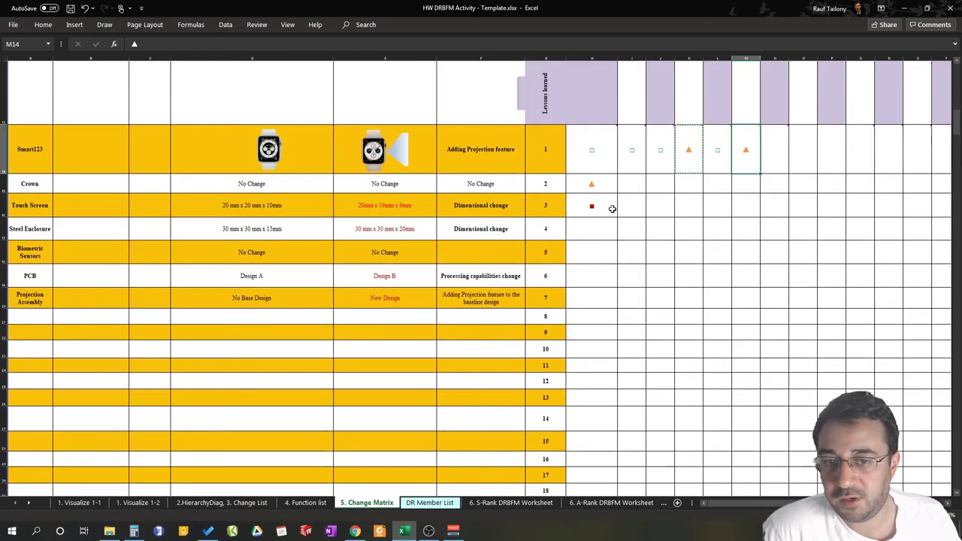
{"action": "left_click", "coordinate": [599, 163]}
{"action": "key", "text": "ctrl+c"}
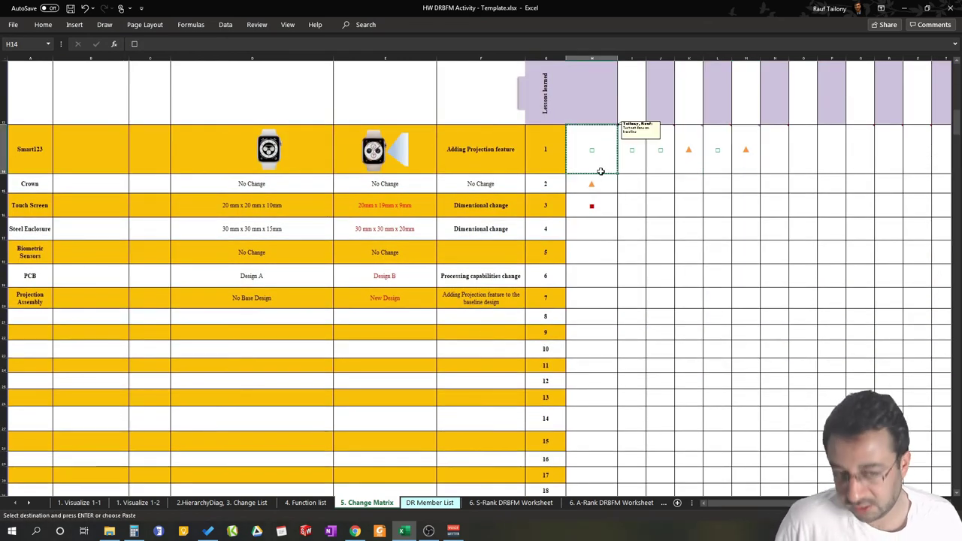
{"action": "left_click_drag", "start_coordinate": [598, 179], "coordinate": [741, 180]}
{"action": "key", "text": "ctrl+v"}
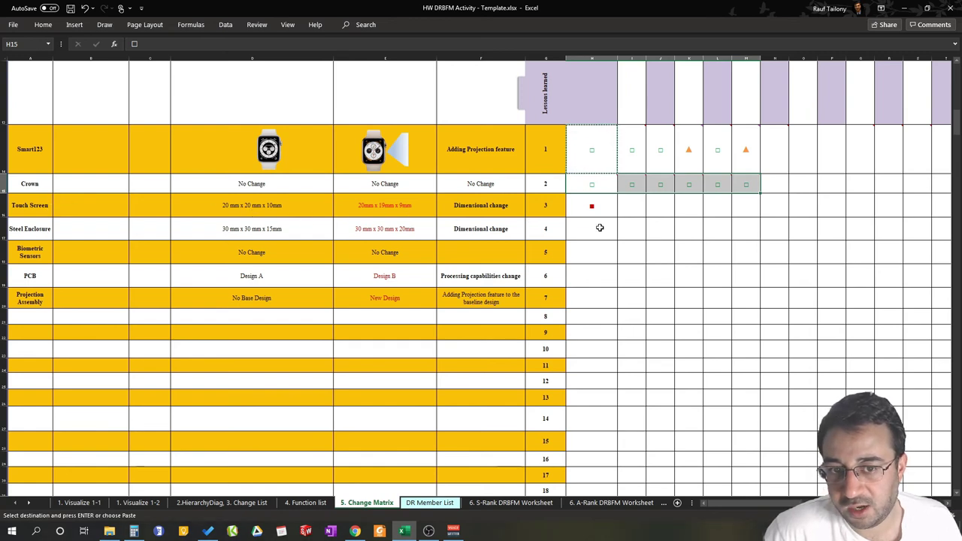
- Replace the Touch Screen mark for controlling the phone components with the Crown row's No effect symbol
{"action": "scroll", "coordinate": [599, 223], "scroll_direction": "up", "scroll_amount": 3}
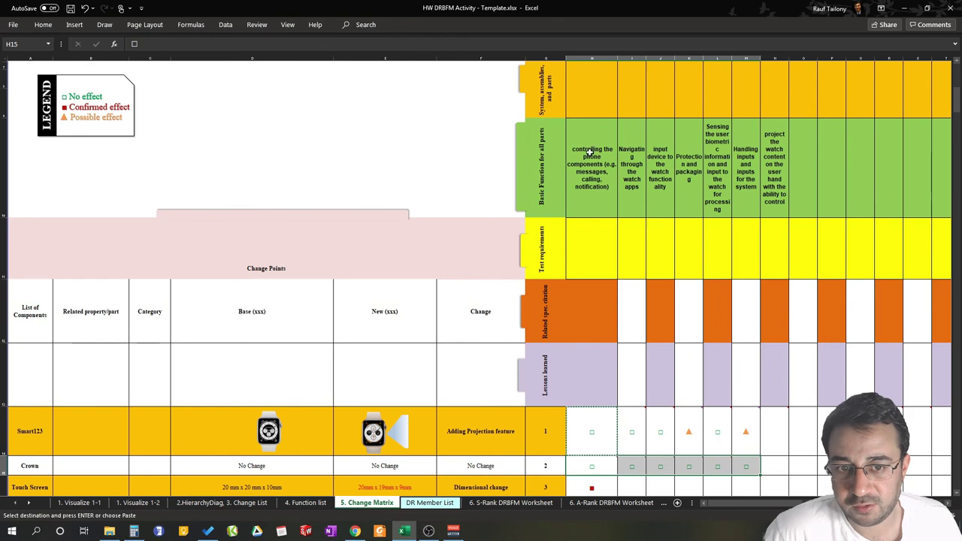
{"action": "scroll", "coordinate": [584, 206], "scroll_direction": "down", "scroll_amount": 1}
{"action": "scroll", "coordinate": [583, 206], "scroll_direction": "down", "scroll_amount": 3}
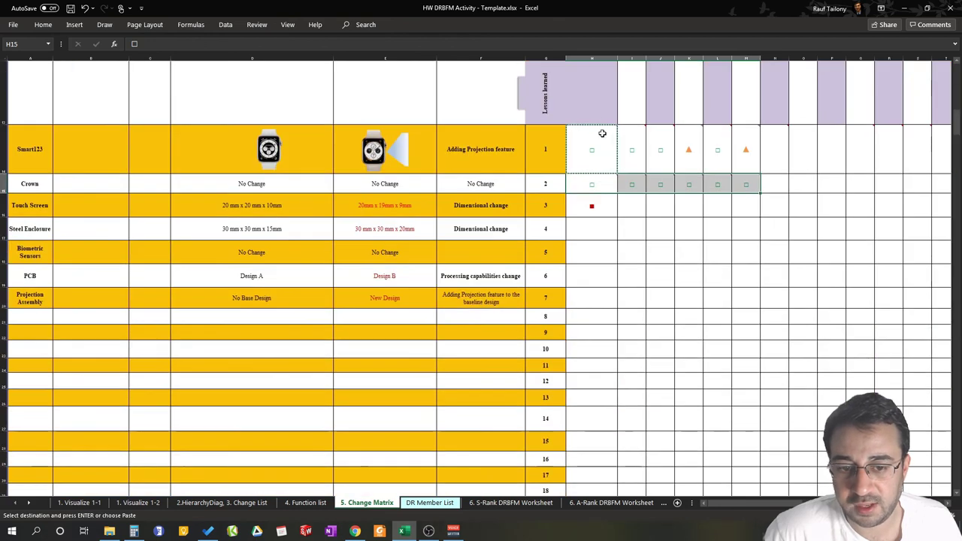
{"action": "mouse_move", "coordinate": [595, 186]}
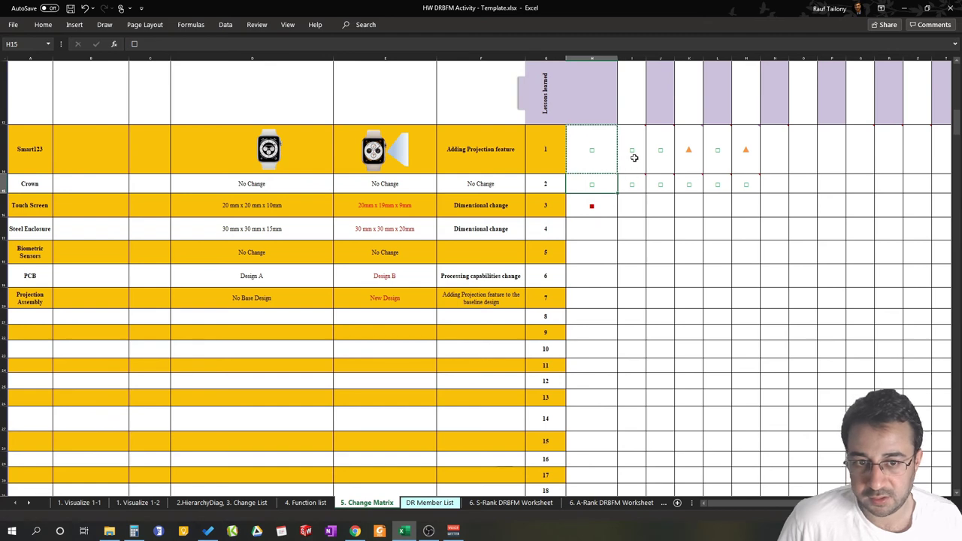
{"action": "key", "text": "ctrl+c"}
{"action": "left_click", "coordinate": [596, 205]}
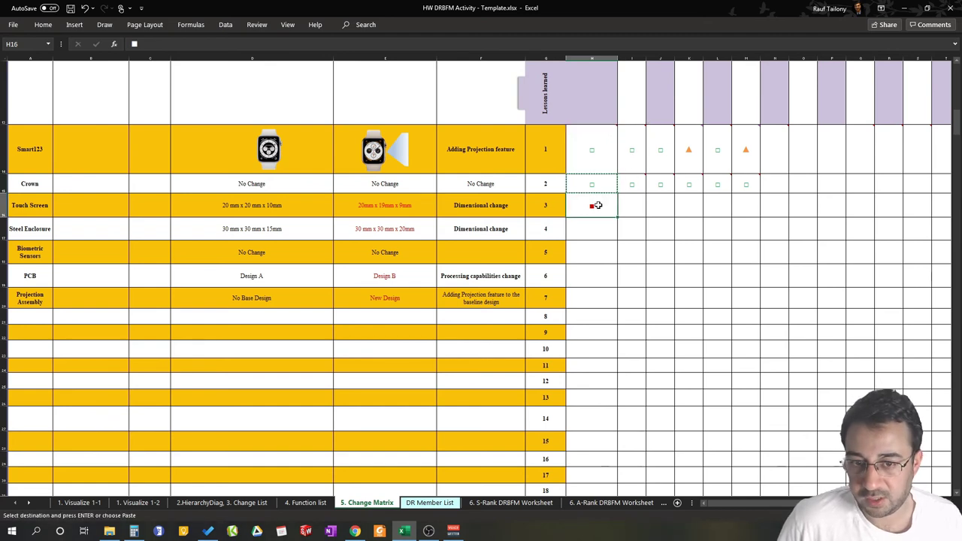
{"action": "scroll", "coordinate": [670, 221], "scroll_direction": "up", "scroll_amount": 2}
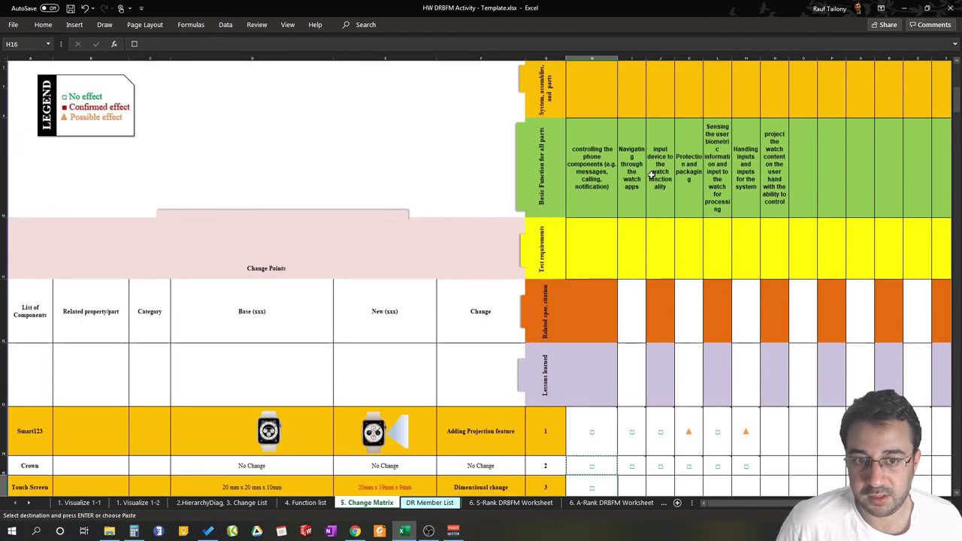
{"action": "scroll", "coordinate": [633, 211], "scroll_direction": "down", "scroll_amount": 3}
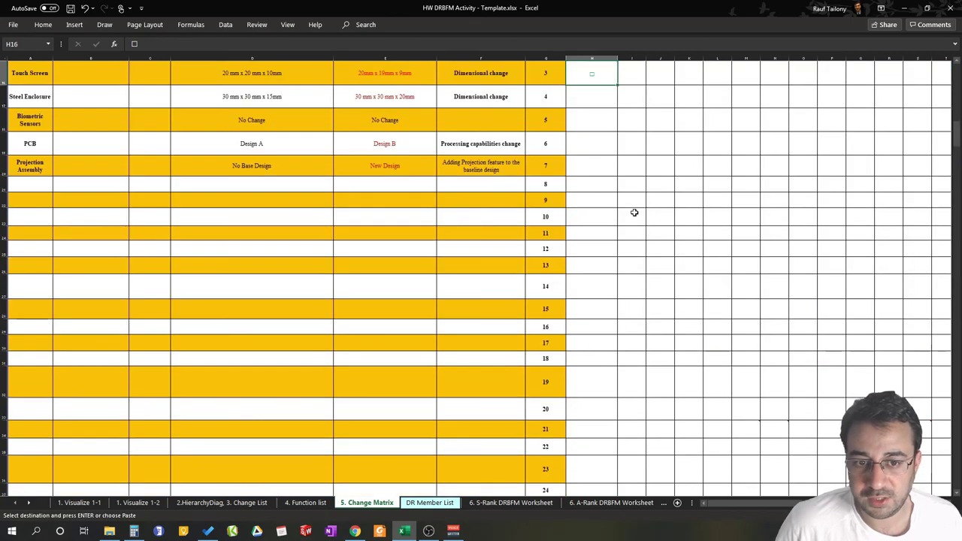
- Copy Smart123's Possible effect triangle into the Touch Screen cell for navigating through the watch apps
{"action": "scroll", "coordinate": [627, 182], "scroll_direction": "up", "scroll_amount": 2}
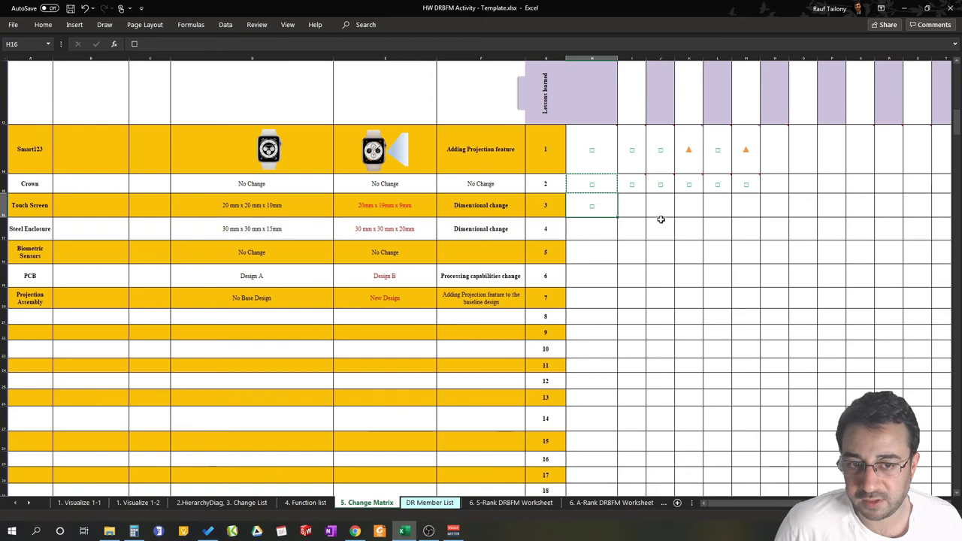
{"action": "left_click", "coordinate": [686, 159]}
{"action": "key", "text": "ctrl+c"}
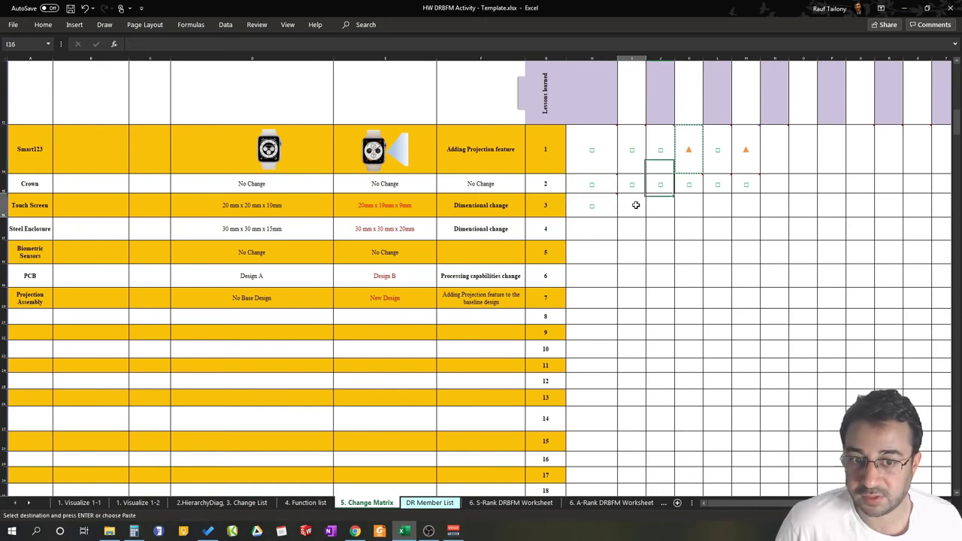
{"action": "left_click", "coordinate": [637, 205]}
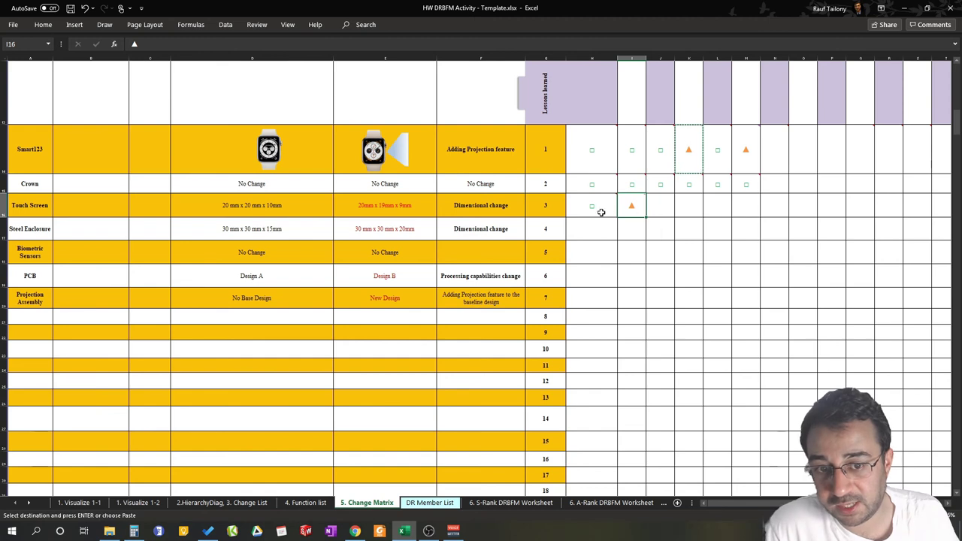
{"action": "mouse_move", "coordinate": [600, 212]}
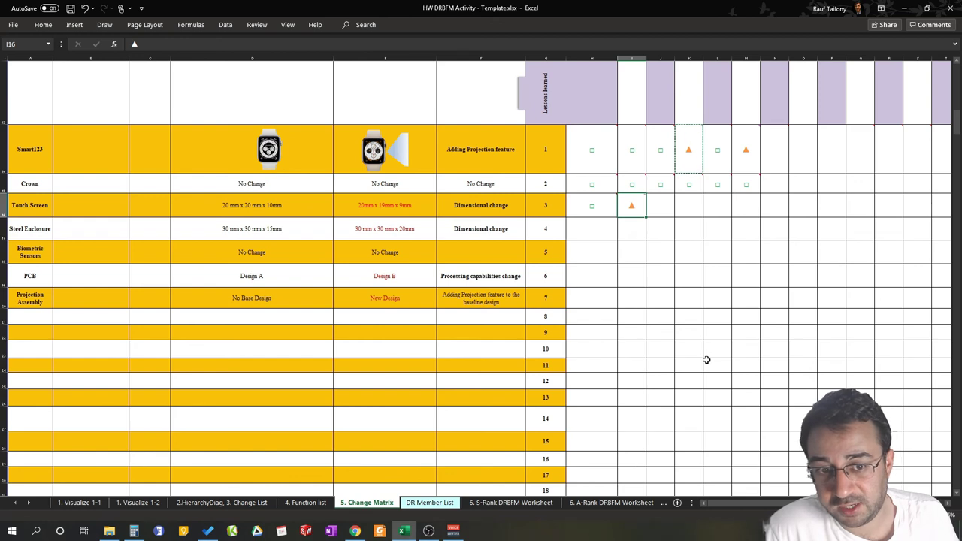
- Copy the Touch Screen row's Possible effect triangle into its cell for input device to the watch functionality
{"action": "scroll", "coordinate": [700, 360], "scroll_direction": "up", "scroll_amount": 1}
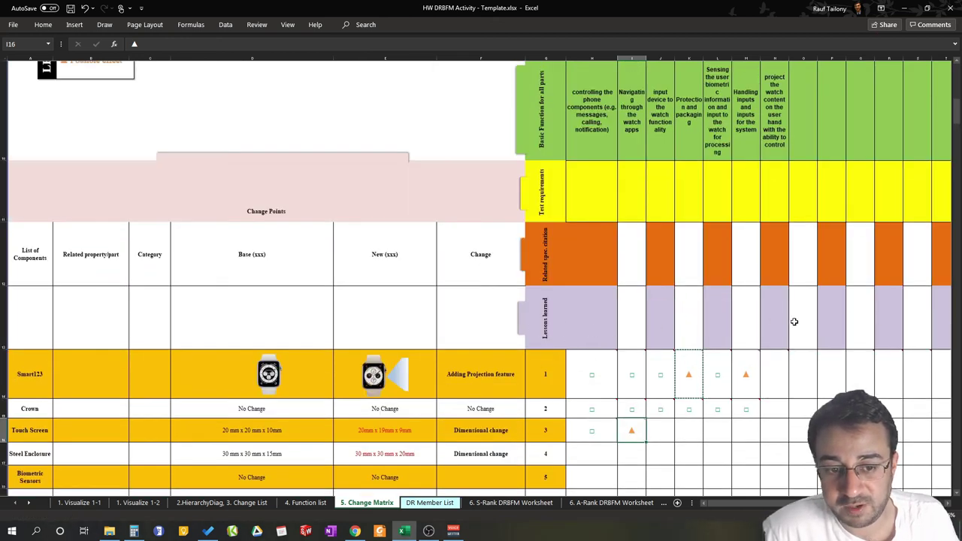
{"action": "mouse_move", "coordinate": [623, 434]}
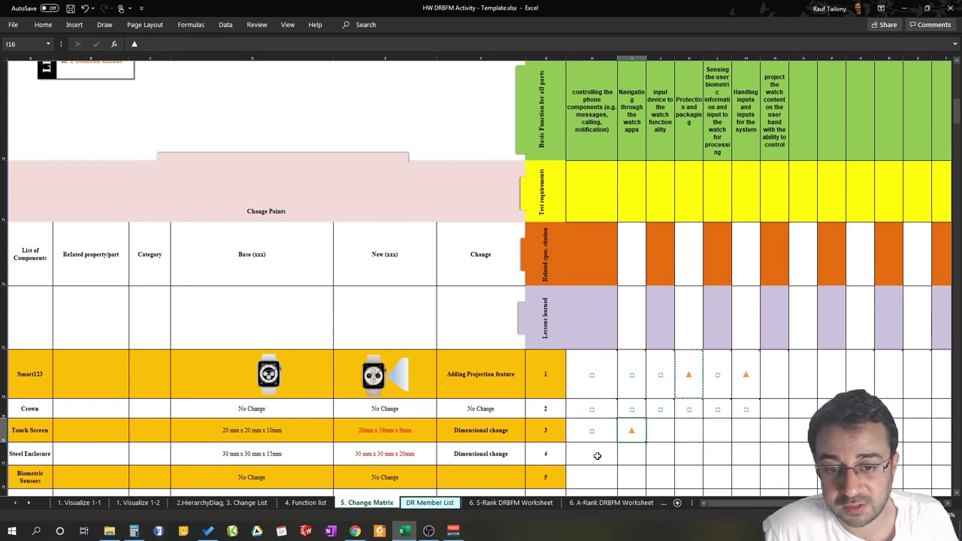
{"action": "scroll", "coordinate": [597, 469], "scroll_direction": "down", "scroll_amount": 3}
{"action": "scroll", "coordinate": [609, 467], "scroll_direction": "up", "scroll_amount": 1}
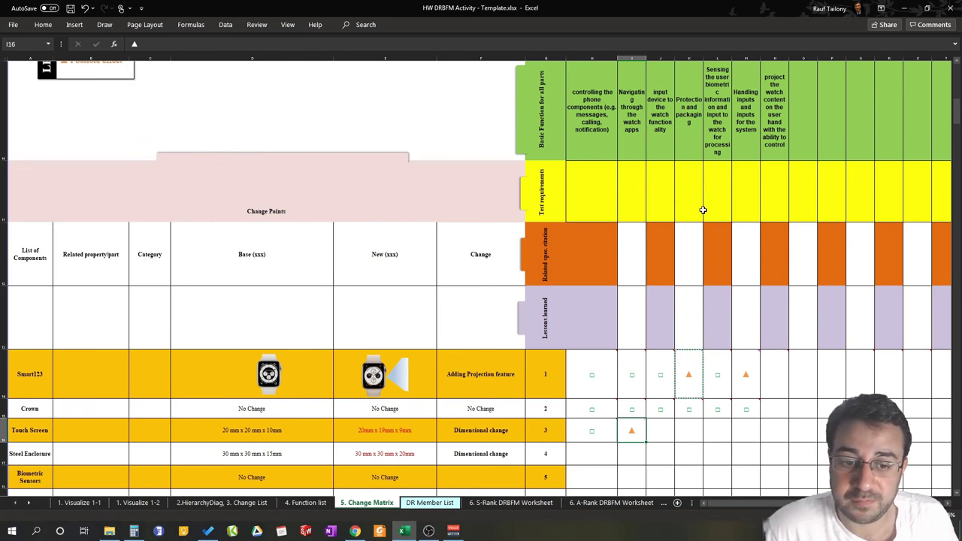
{"action": "scroll", "coordinate": [683, 400], "scroll_direction": "down", "scroll_amount": 1}
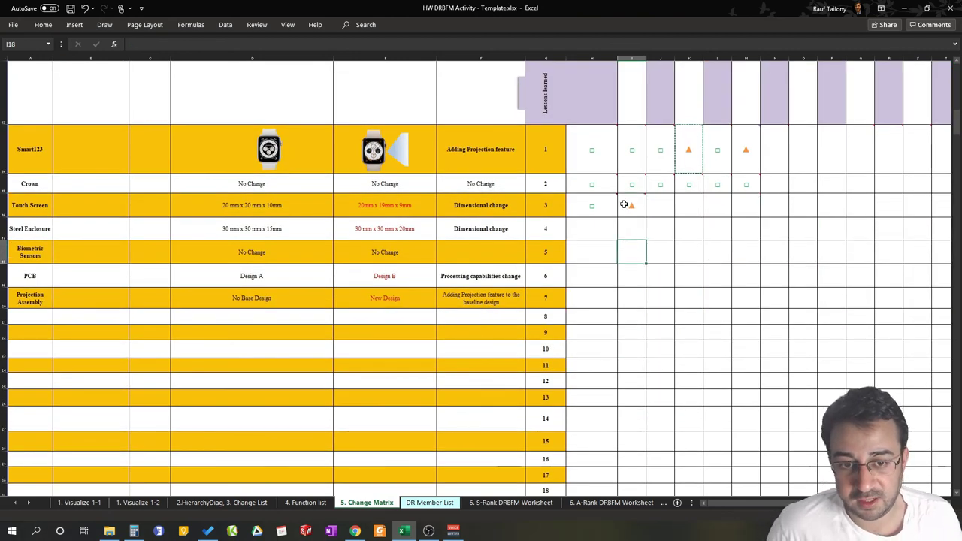
{"action": "key", "text": "ctrl+c"}
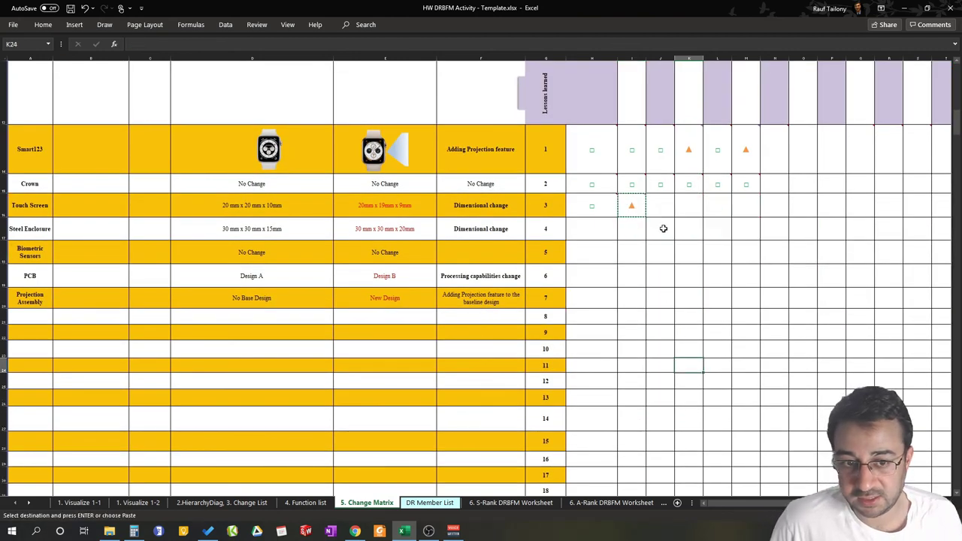
{"action": "left_click", "coordinate": [663, 205]}
{"action": "key", "text": "ctrl+v"}
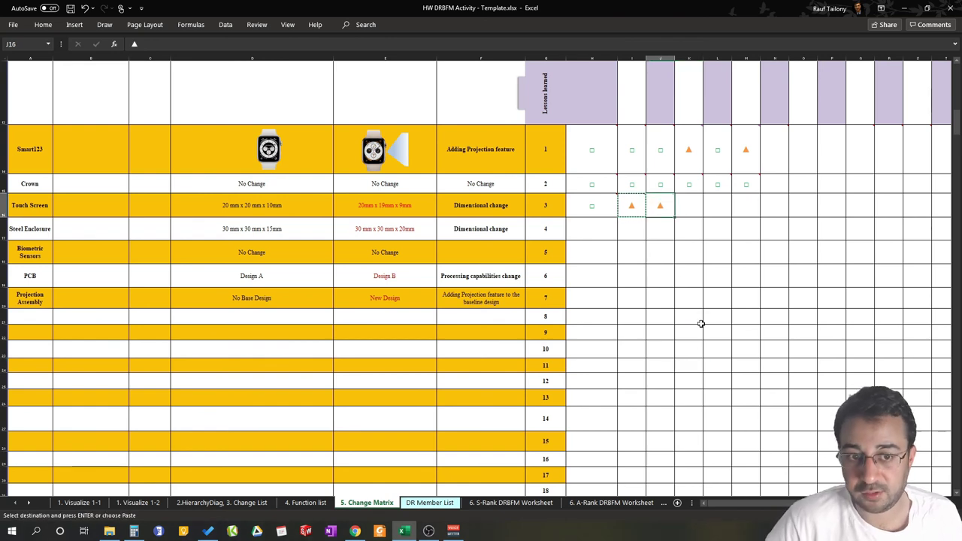
{"action": "scroll", "coordinate": [699, 329], "scroll_direction": "up", "scroll_amount": 2}
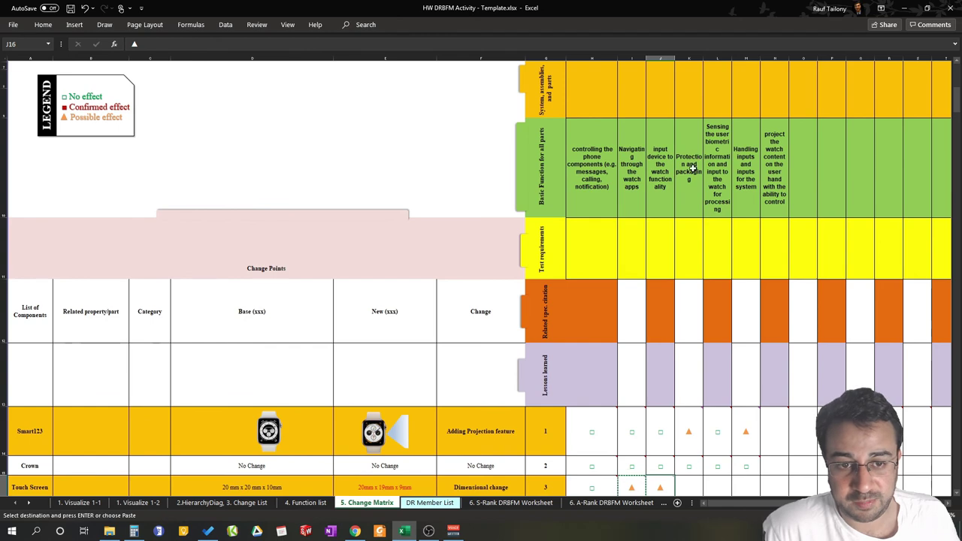
{"action": "scroll", "coordinate": [688, 180], "scroll_direction": "down", "scroll_amount": 2}
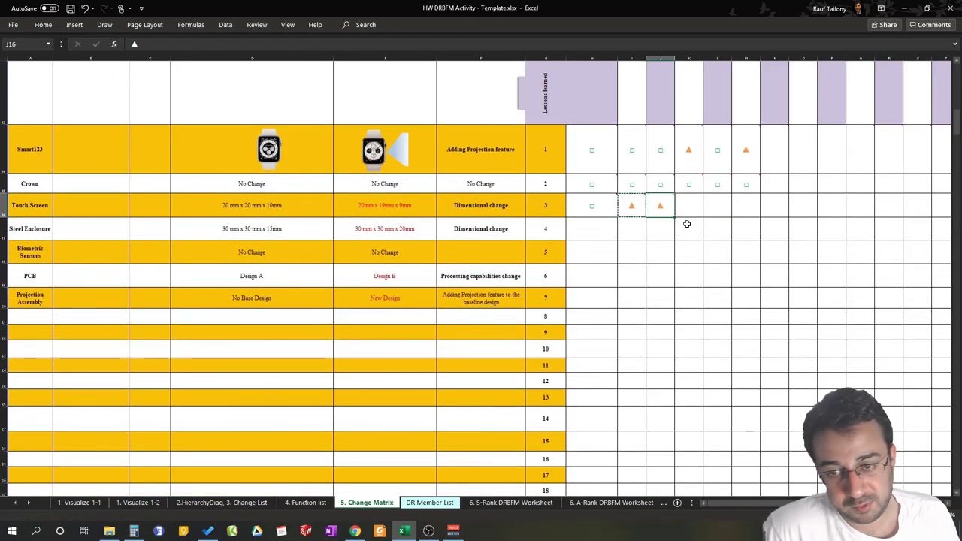
- Copy the Crown row's No effect symbol into the Touch Screen cells for protection and packaging and for sensing the user biometric information
{"action": "left_click", "coordinate": [689, 185]}
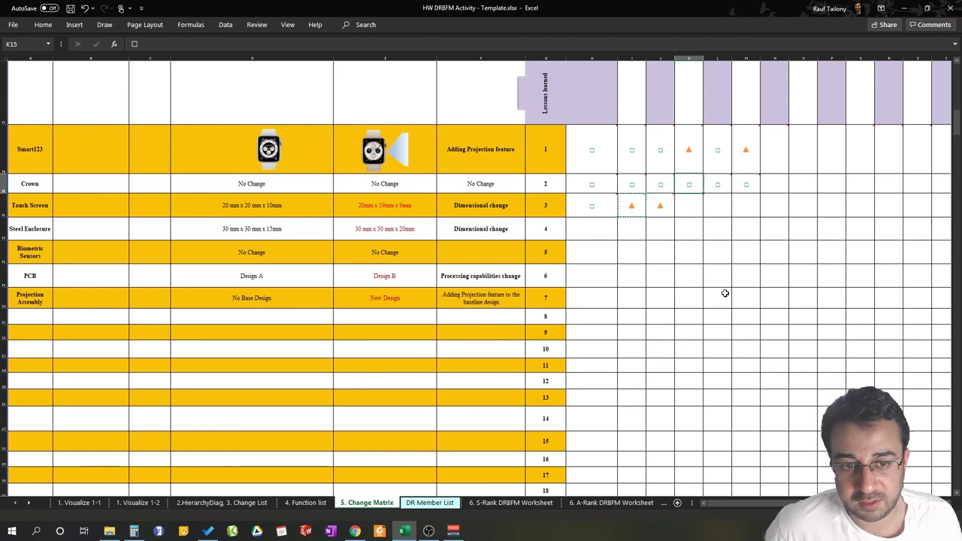
{"action": "key", "text": "ctrl+c"}
{"action": "left_click", "coordinate": [699, 203]}
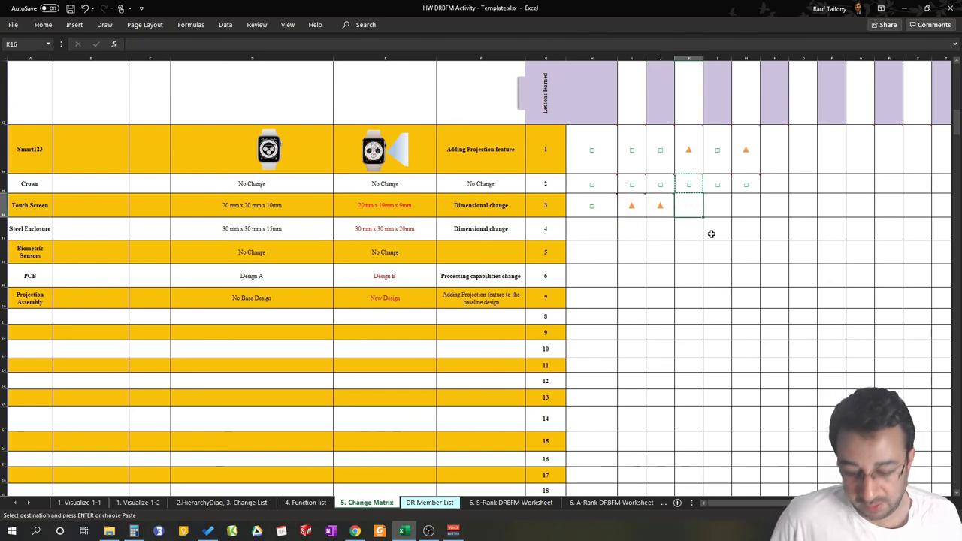
{"action": "key", "text": "ctrl+v"}
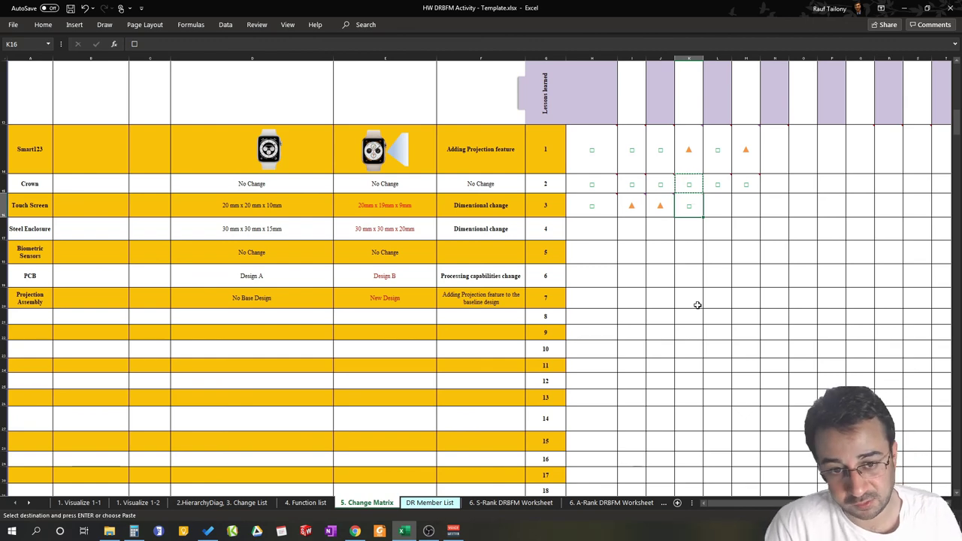
{"action": "scroll", "coordinate": [697, 305], "scroll_direction": "up", "scroll_amount": 3}
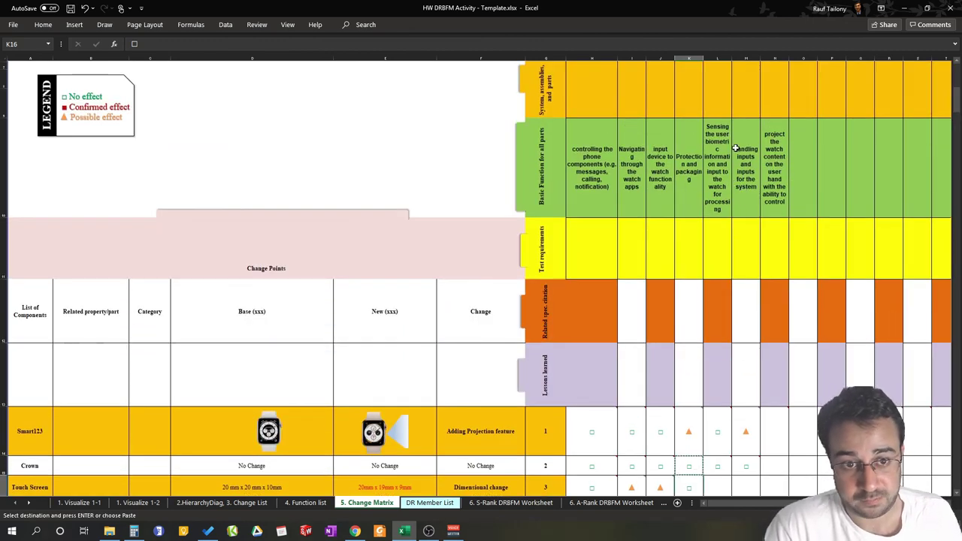
{"action": "scroll", "coordinate": [736, 124], "scroll_direction": "down", "scroll_amount": 3}
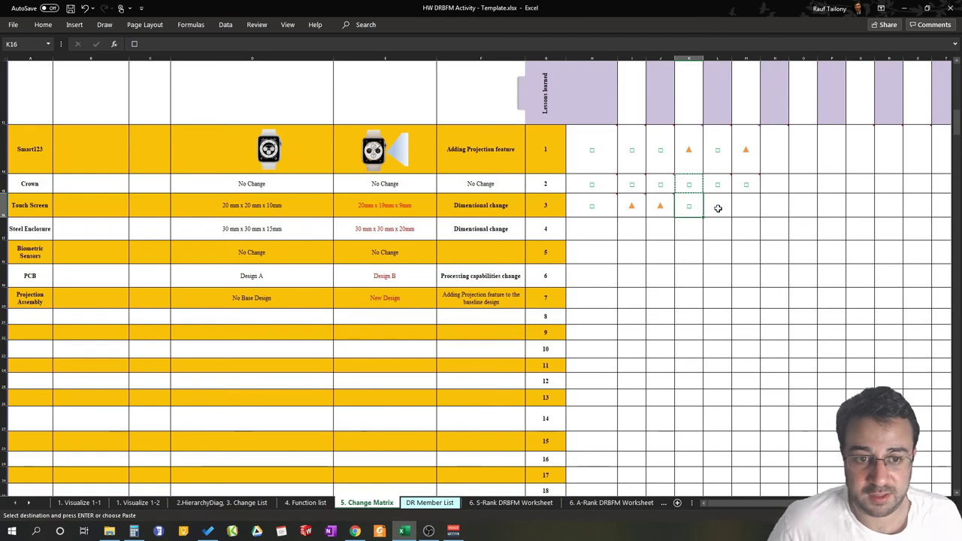
{"action": "left_click", "coordinate": [718, 206]}
{"action": "key", "text": "ctrl+v"}
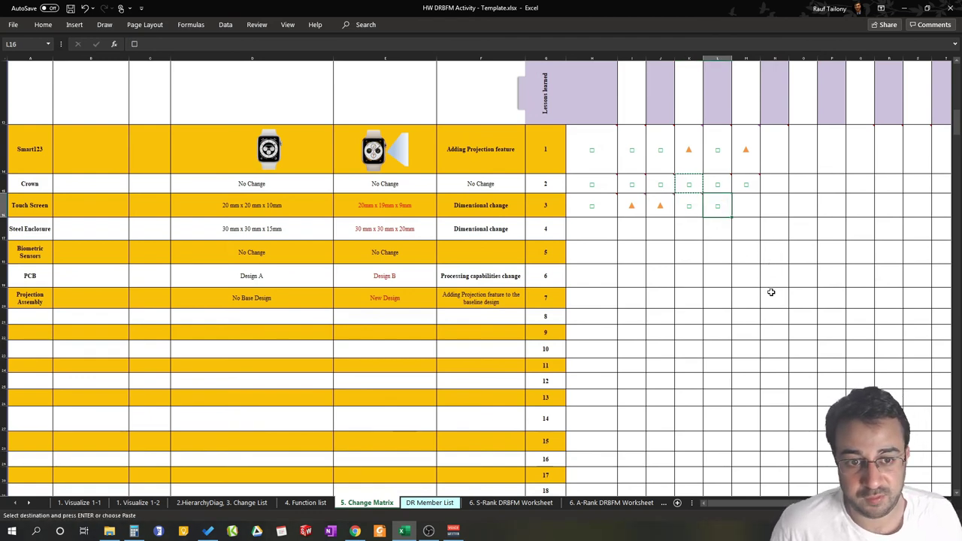
- Paste the copied No effect symbol into the Touch Screen row's cell for handling inputs for the system
{"action": "scroll", "coordinate": [772, 293], "scroll_direction": "up", "scroll_amount": 3}
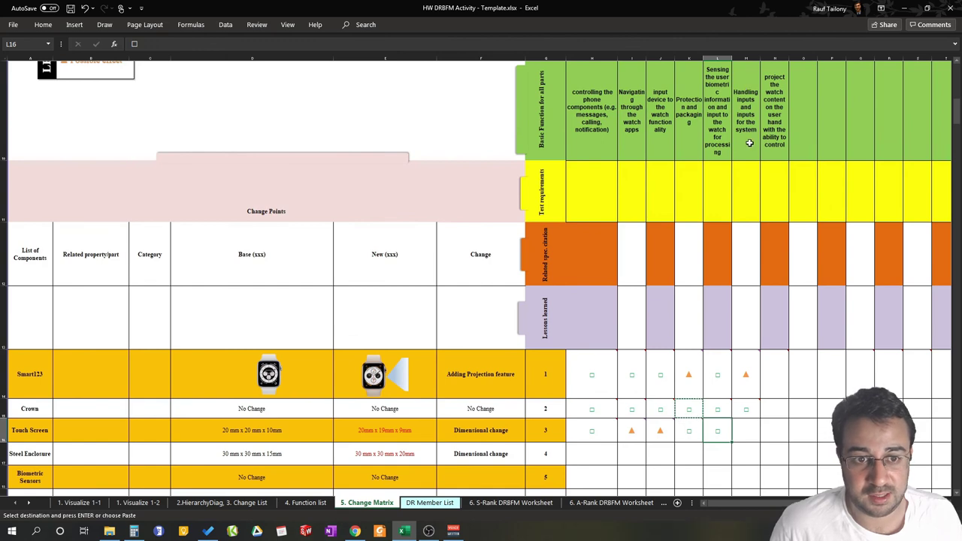
{"action": "scroll", "coordinate": [750, 143], "scroll_direction": "down", "scroll_amount": 5}
{"action": "scroll", "coordinate": [756, 275], "scroll_direction": "up", "scroll_amount": 1}
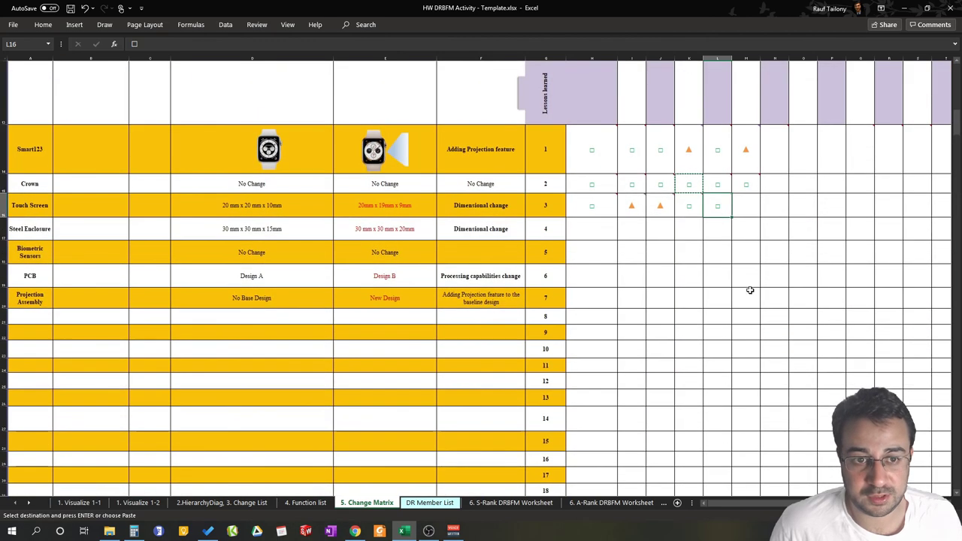
{"action": "left_click", "coordinate": [769, 211]}
{"action": "left_click", "coordinate": [745, 209]}
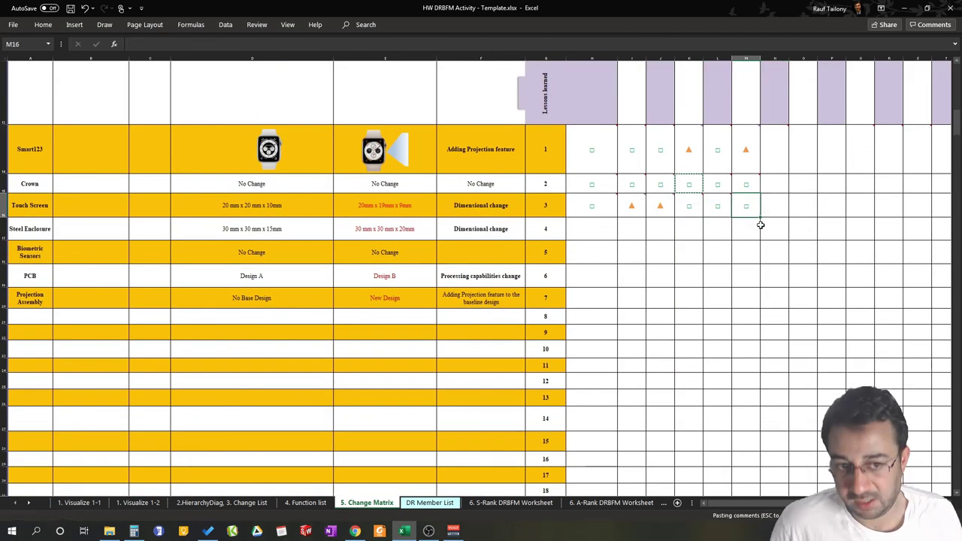
- Copy the Touch Screen row's No effect symbol into the Smart123 and Crown cells for projecting the watch content on the user hand
{"action": "scroll", "coordinate": [760, 234], "scroll_direction": "up", "scroll_amount": 3}
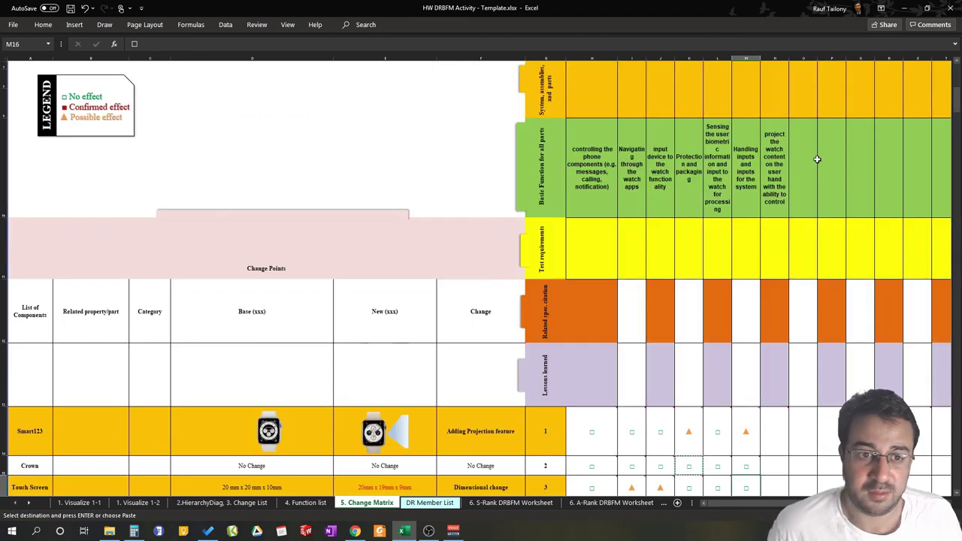
{"action": "scroll", "coordinate": [806, 179], "scroll_direction": "down", "scroll_amount": 4}
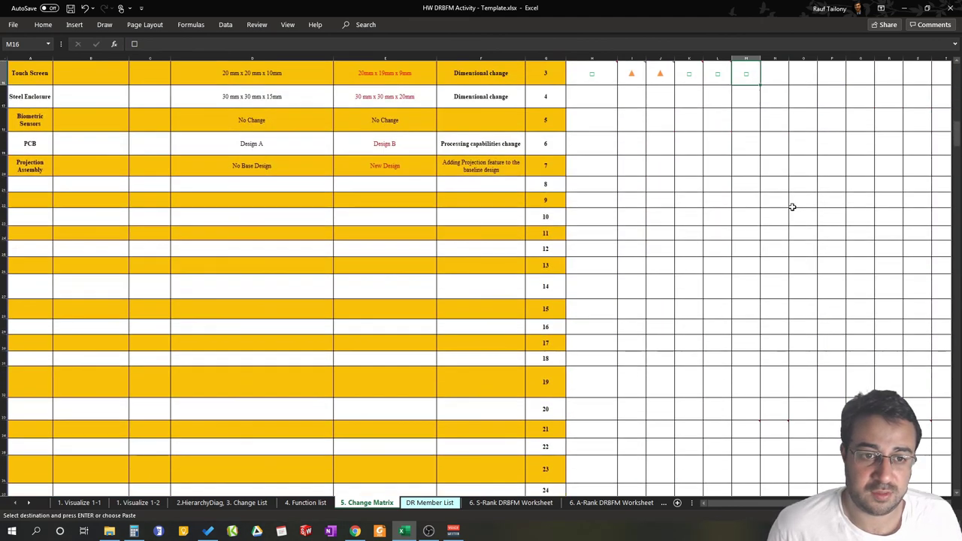
{"action": "scroll", "coordinate": [792, 206], "scroll_direction": "up", "scroll_amount": 1}
{"action": "scroll", "coordinate": [754, 239], "scroll_direction": "up", "scroll_amount": 3}
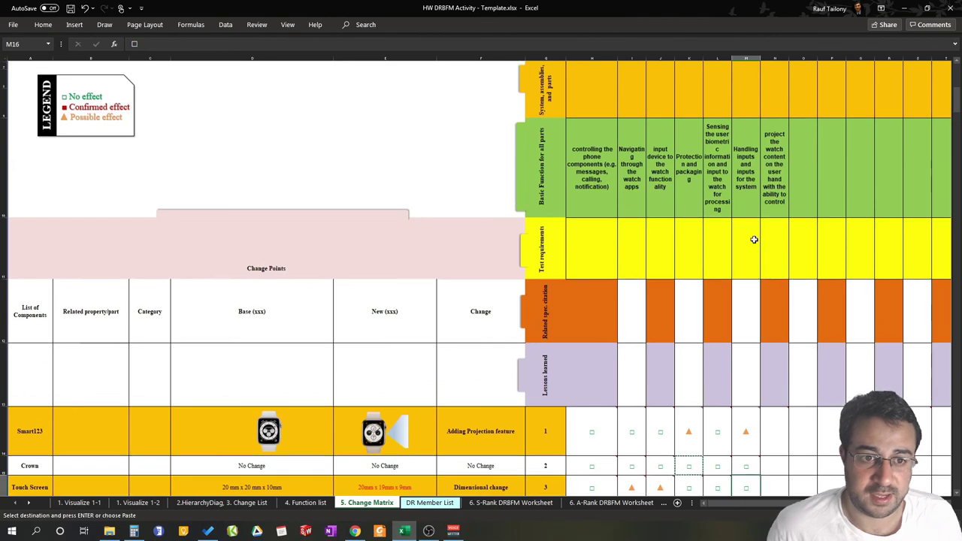
{"action": "scroll", "coordinate": [751, 238], "scroll_direction": "down", "scroll_amount": 3}
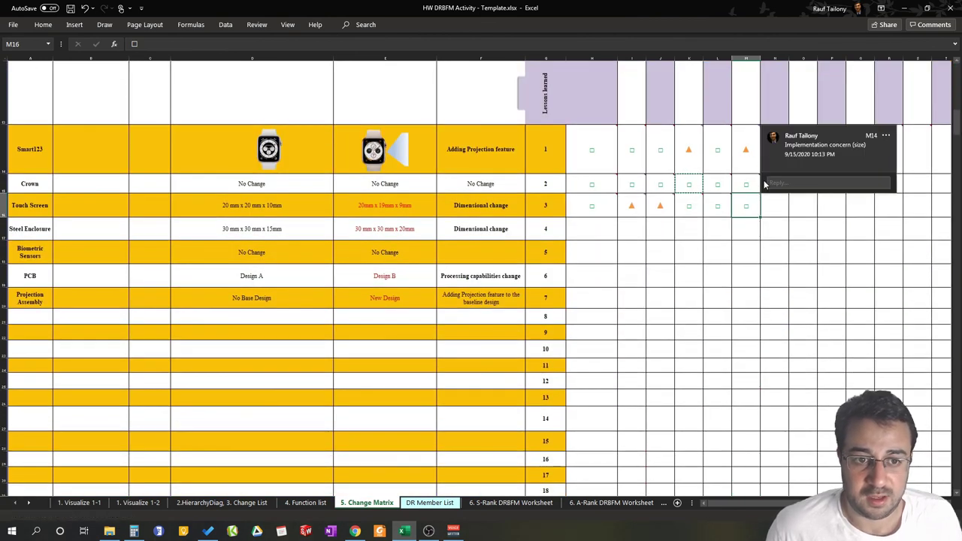
{"action": "left_click", "coordinate": [747, 187]}
{"action": "left_click", "coordinate": [736, 211]}
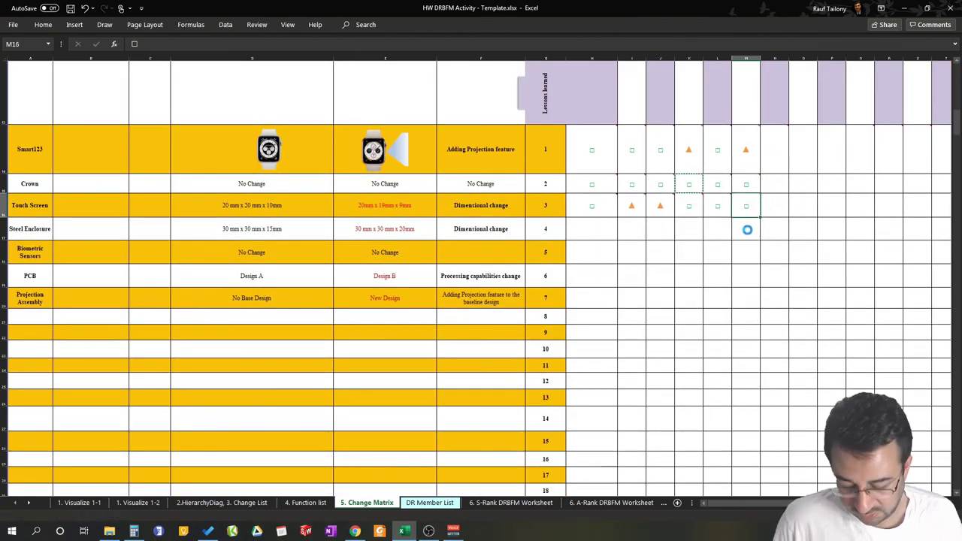
{"action": "key", "text": "ctrl+c"}
{"action": "left_click_drag", "start_coordinate": [782, 157], "coordinate": [780, 177]}
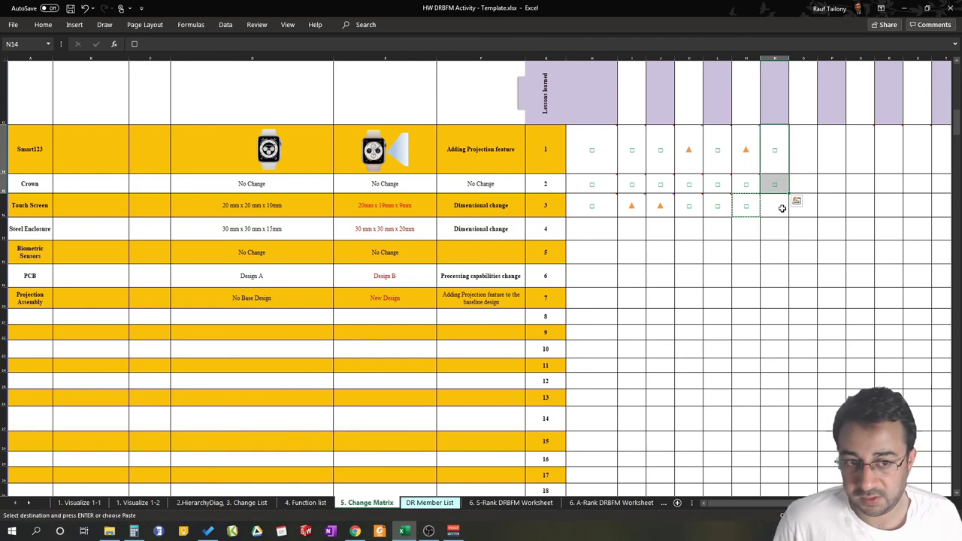
{"action": "key", "text": "Return"}
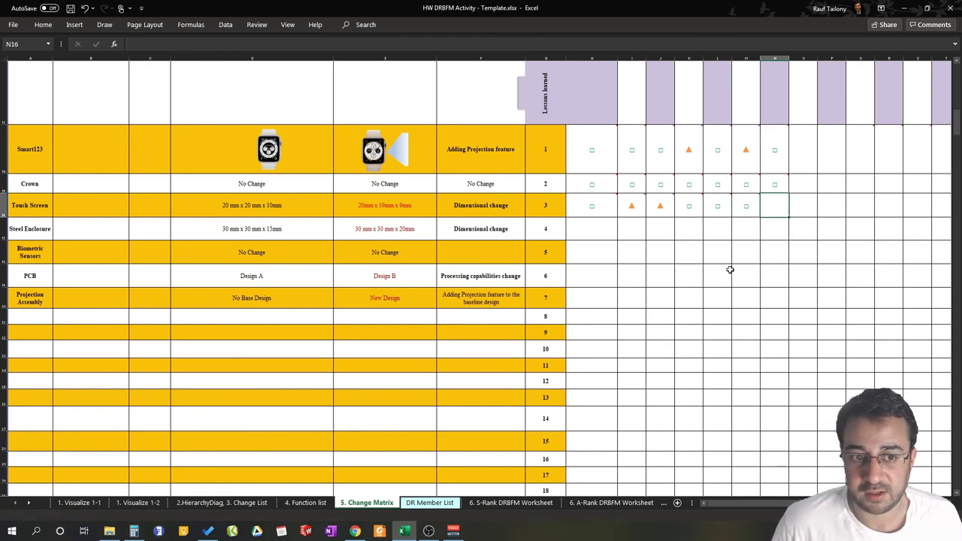
- Copy the Touch Screen row's No effect symbol into its cell for projecting the watch content on the user hand
{"action": "left_click", "coordinate": [742, 207]}
{"action": "key", "text": "ctrl+c"}
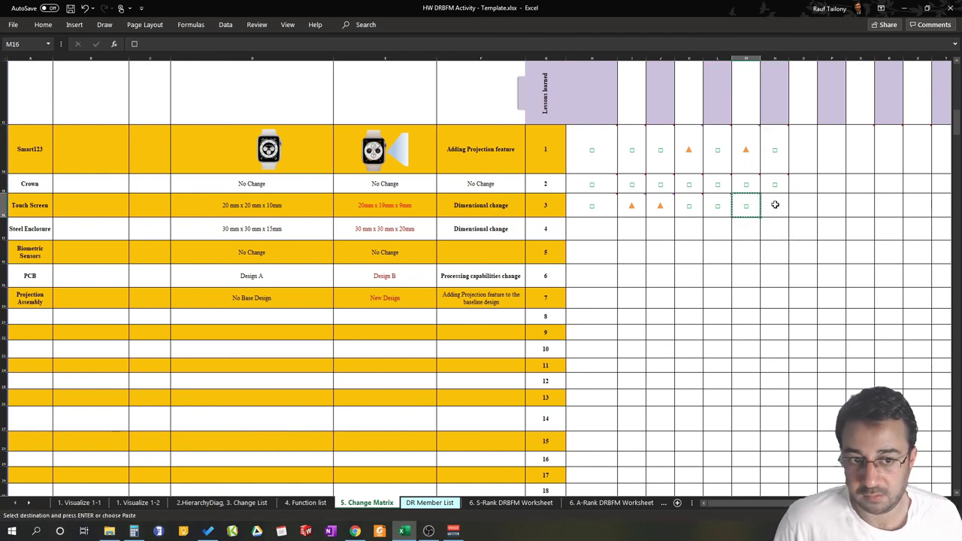
{"action": "left_click", "coordinate": [775, 205]}
{"action": "left_click", "coordinate": [688, 296]}
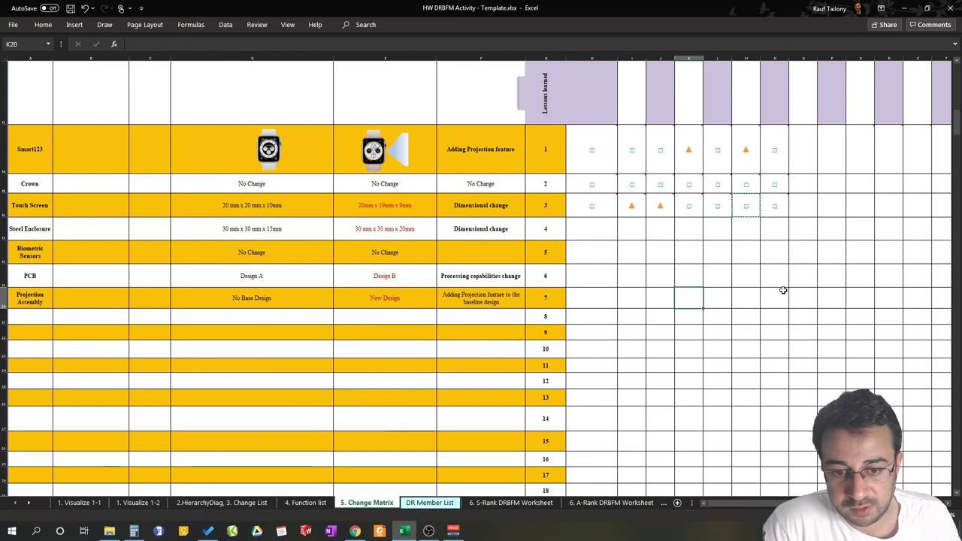
- Copy the Confirmed effect red square from the legend into the Steel Enclosure cell for input device to the watch functionality
{"action": "scroll", "coordinate": [447, 275], "scroll_direction": "up", "scroll_amount": 2}
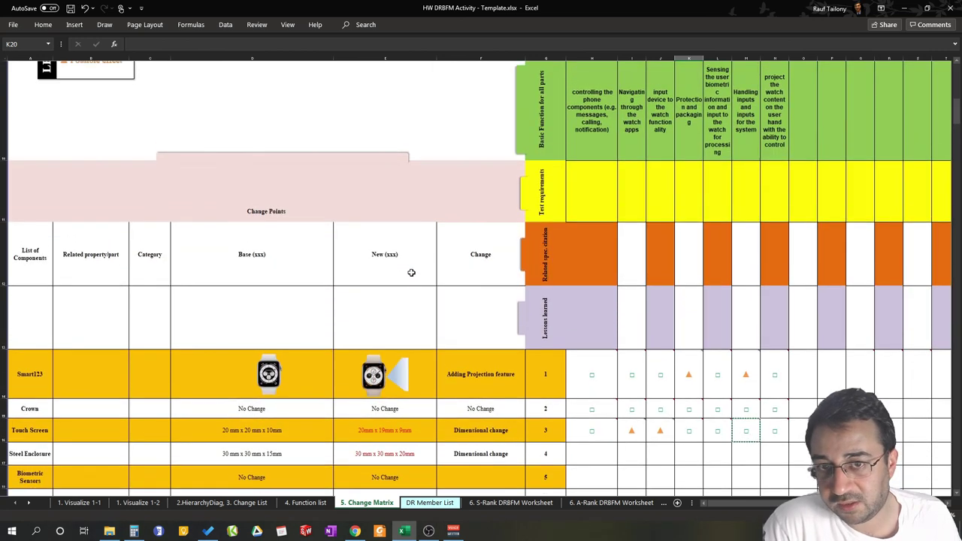
{"action": "scroll", "coordinate": [490, 244], "scroll_direction": "down", "scroll_amount": 2}
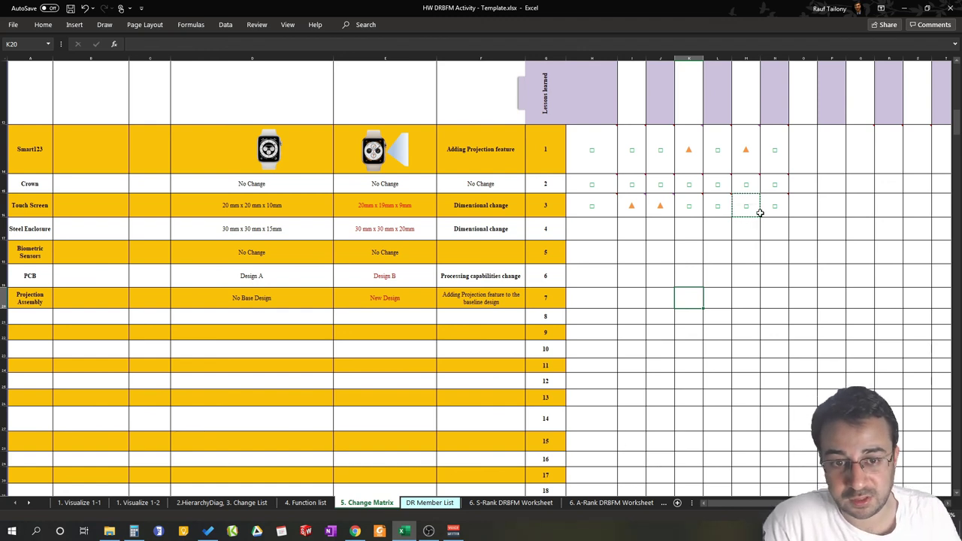
{"action": "left_click", "coordinate": [608, 249]}
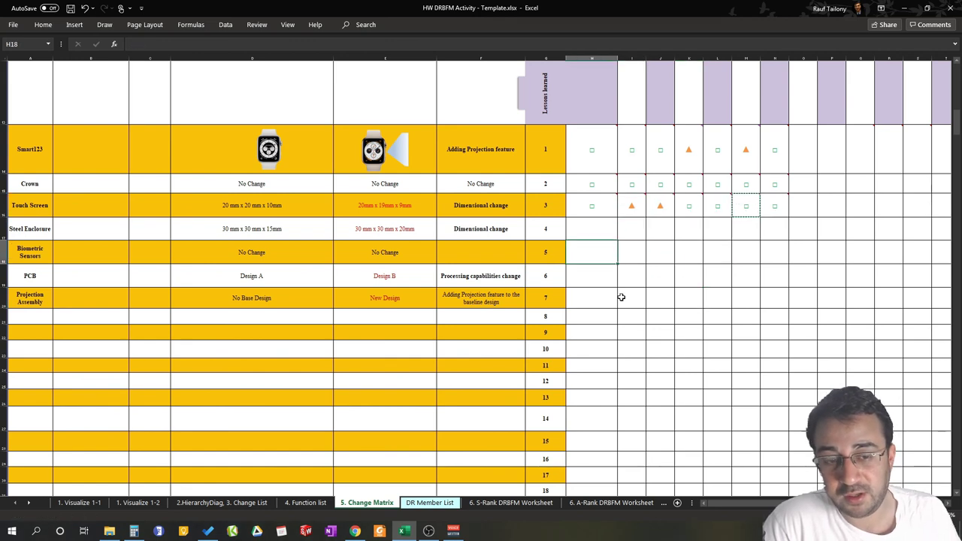
{"action": "scroll", "coordinate": [576, 223], "scroll_direction": "up", "scroll_amount": 1}
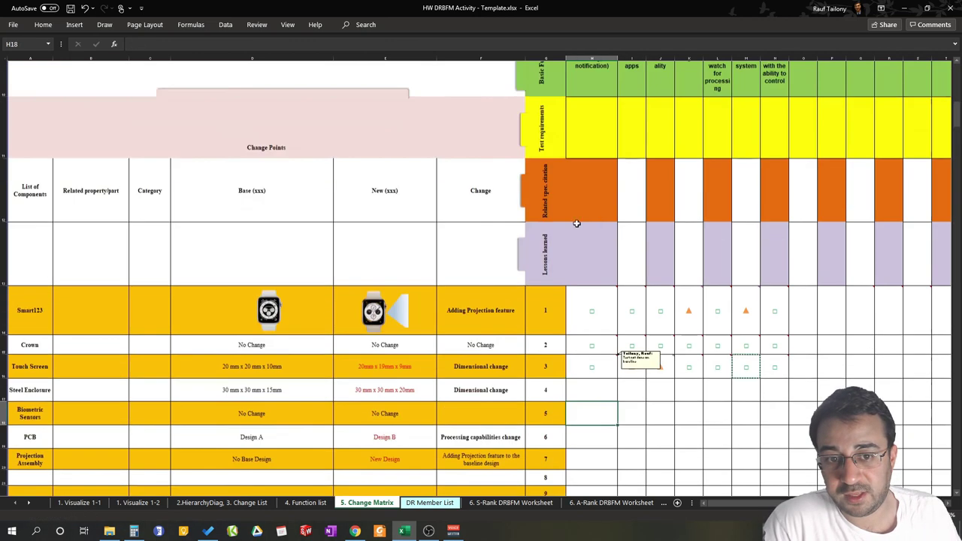
{"action": "scroll", "coordinate": [182, 215], "scroll_direction": "up", "scroll_amount": 2}
{"action": "left_click", "coordinate": [89, 126]}
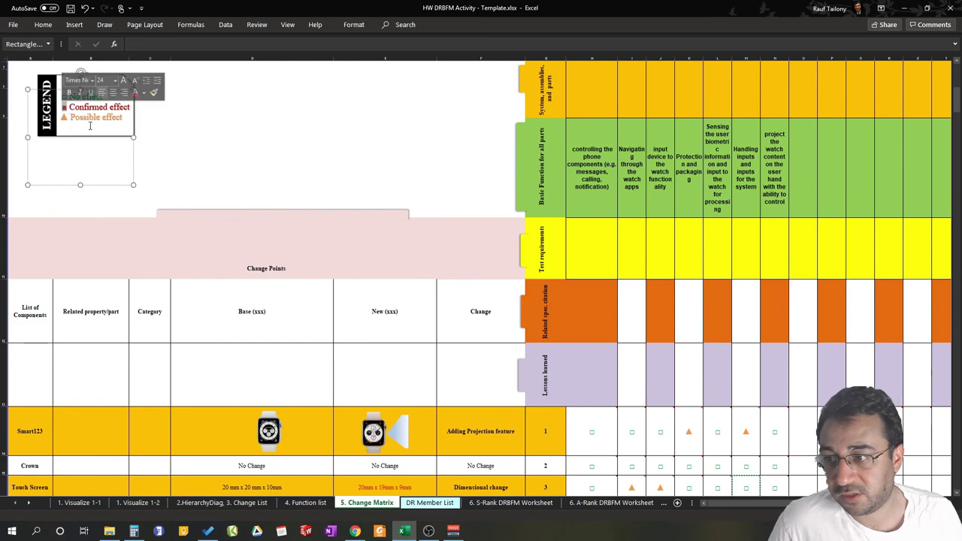
{"action": "scroll", "coordinate": [556, 225], "scroll_direction": "down", "scroll_amount": 1}
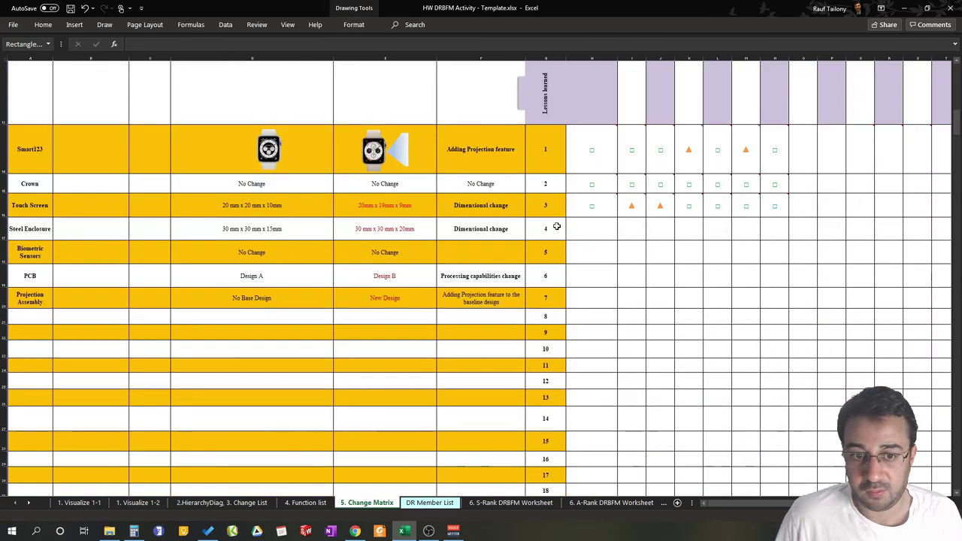
{"action": "left_click", "coordinate": [660, 228]}
{"action": "type", "text": "n"}
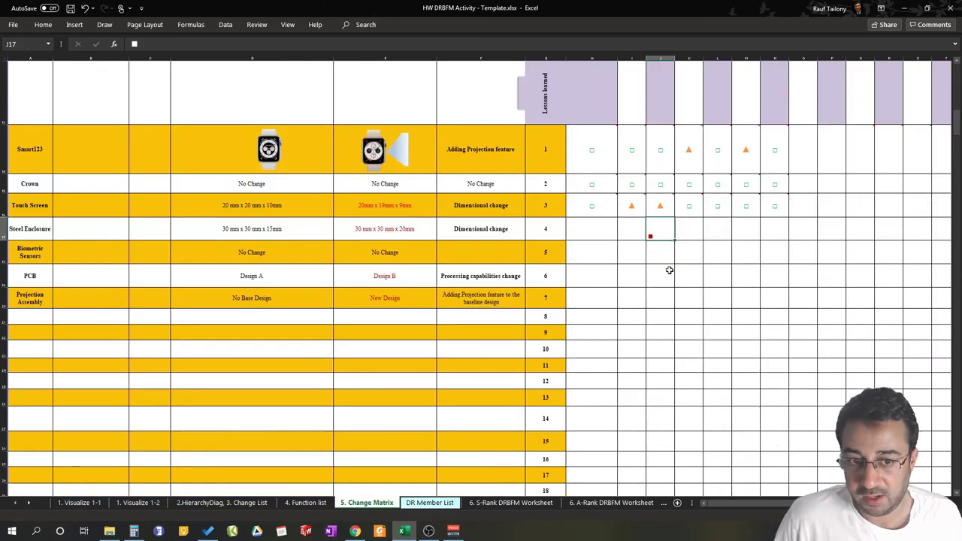
{"action": "left_click", "coordinate": [669, 269]}
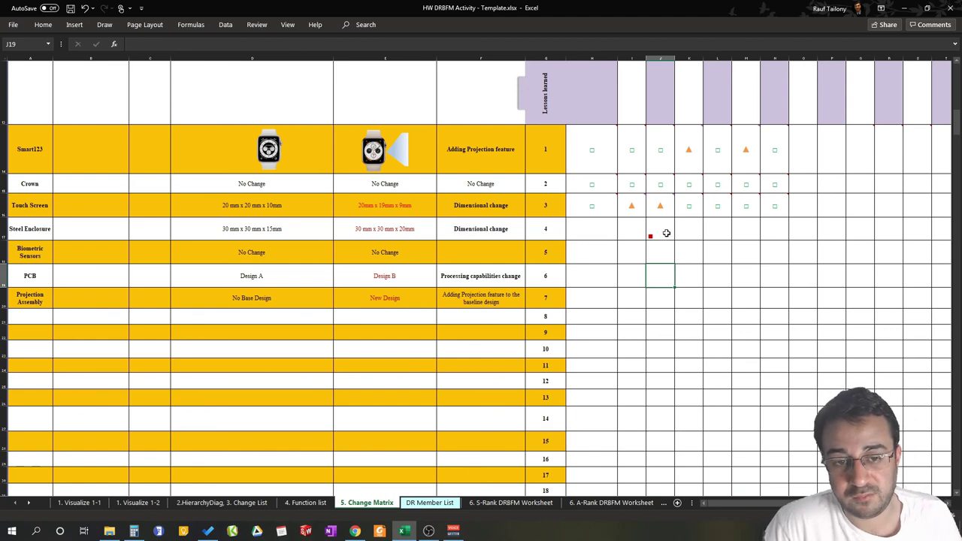